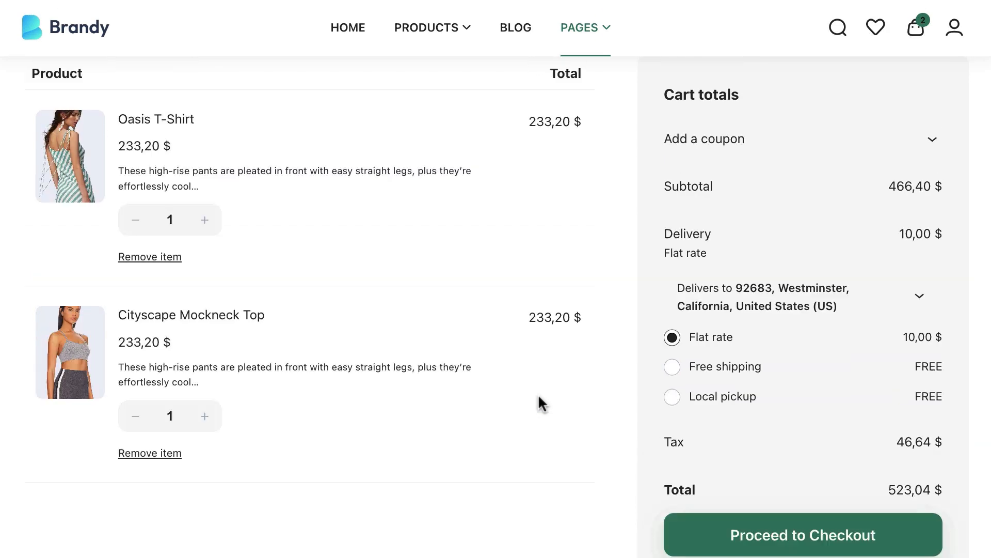
# Choose free shipping for the cart, highlight the tax amount and proceed to checkout
pyautogui.click(672, 414)
pyautogui.scroll(-1, 902, 431)
pyautogui.moveTo(941, 429); pyautogui.dragTo(879, 436)
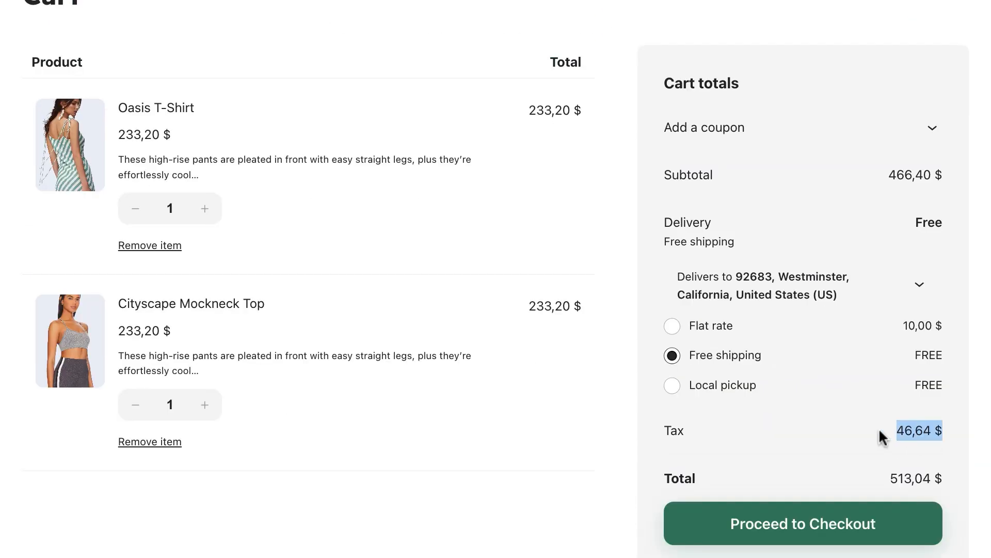
pyautogui.click(879, 436)
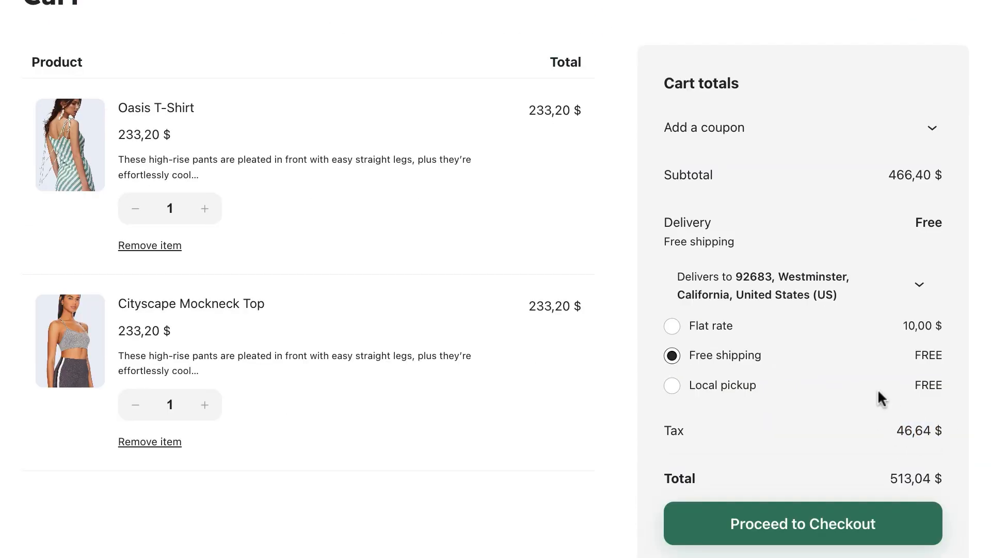
pyautogui.click(823, 524)
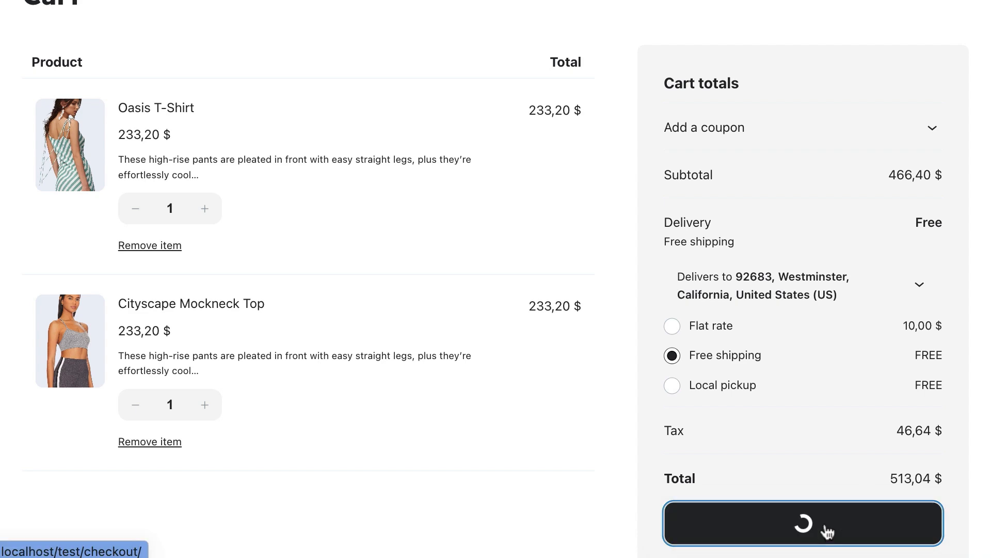
# Review the received order's details, including its products, shipping, tax and total
pyautogui.scroll(-3, 254, 338)
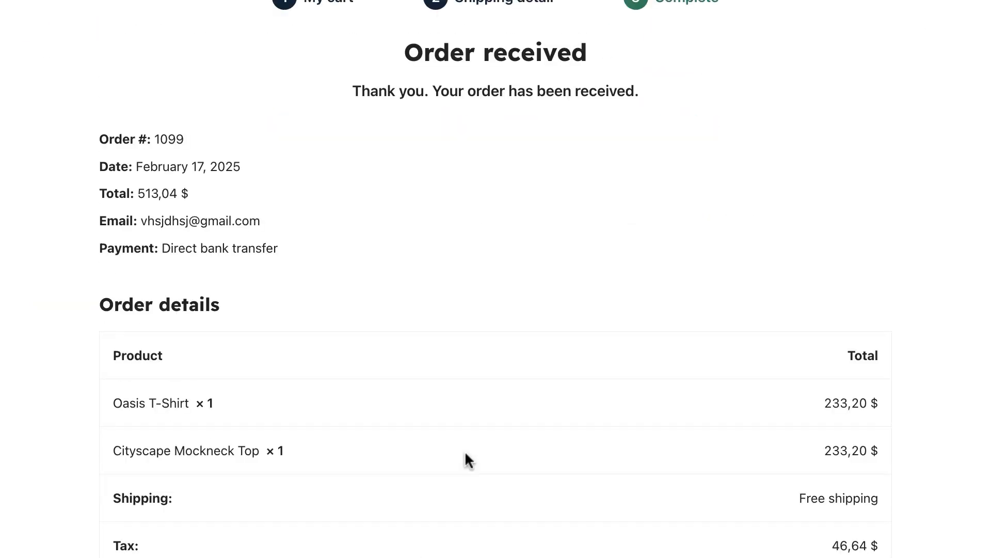
pyautogui.scroll(-2, 465, 450)
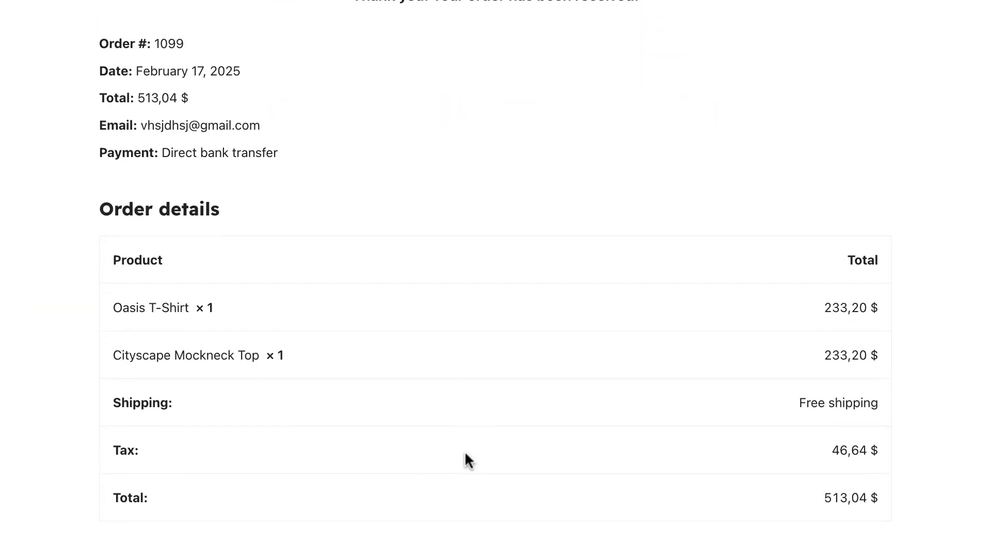
pyautogui.moveTo(97, 438); pyautogui.dragTo(173, 448)
pyautogui.scroll(-5, 537, 415)
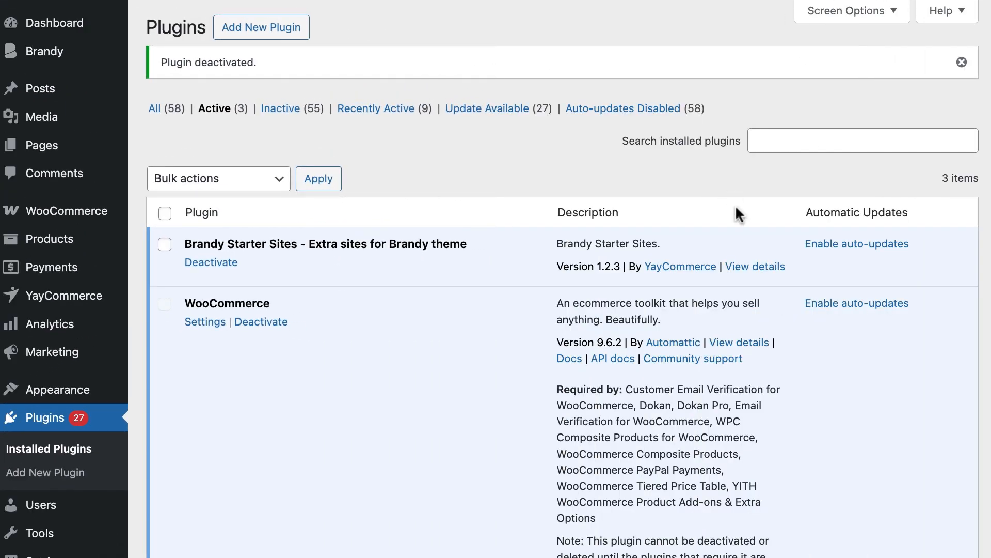
# Examine the active plugins list, then the YayPricing plugin's WordPress directory page and its YayCommerce product page
pyautogui.scroll(-5, 736, 203)
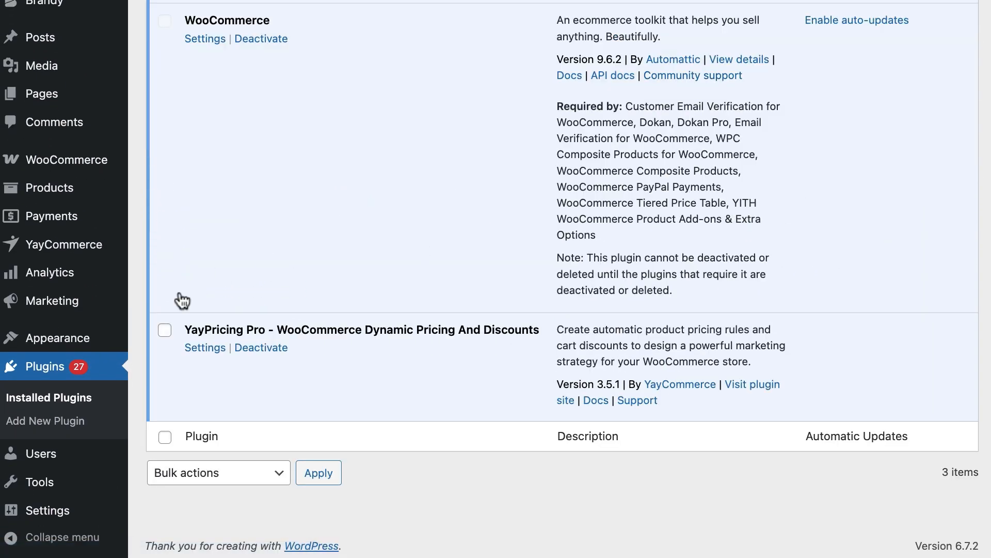
pyautogui.scroll(1, 340, 361)
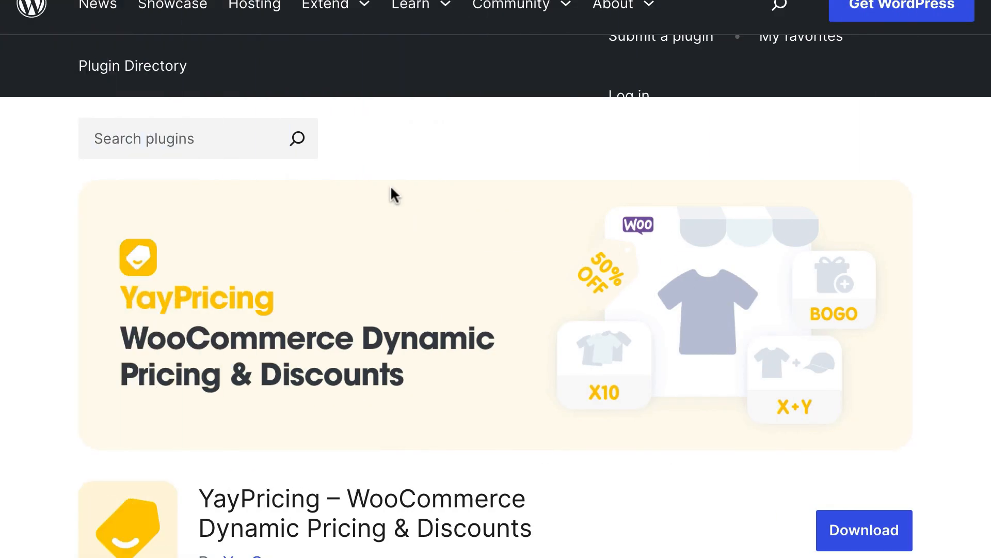
pyautogui.scroll(-10, 243, 305)
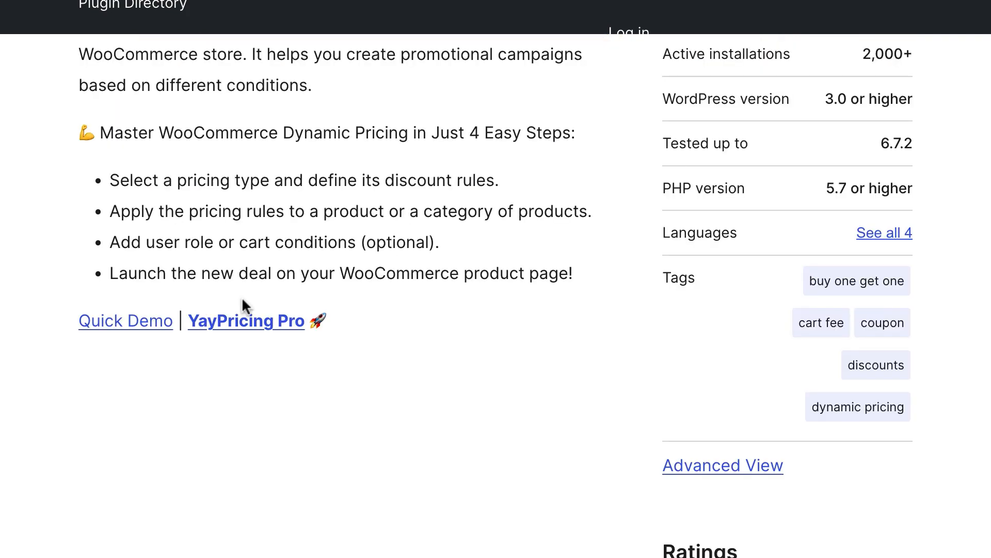
pyautogui.scroll(8, 242, 296)
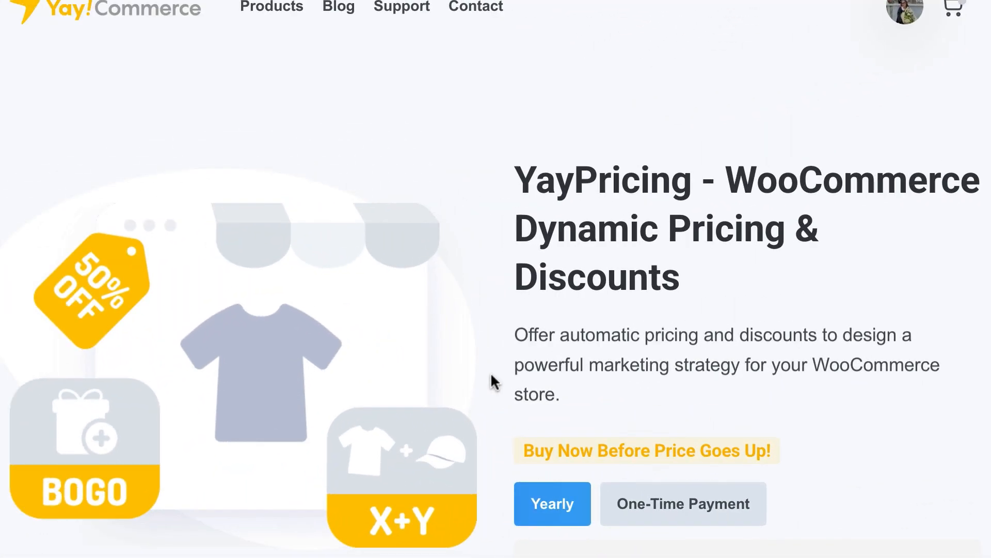
pyautogui.scroll(-5, 493, 382)
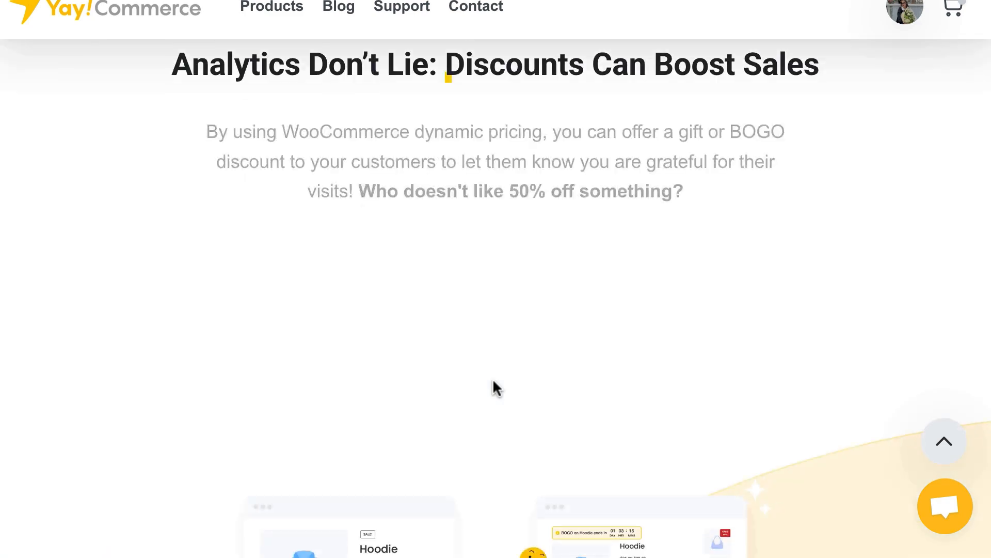
pyautogui.scroll(10, 493, 378)
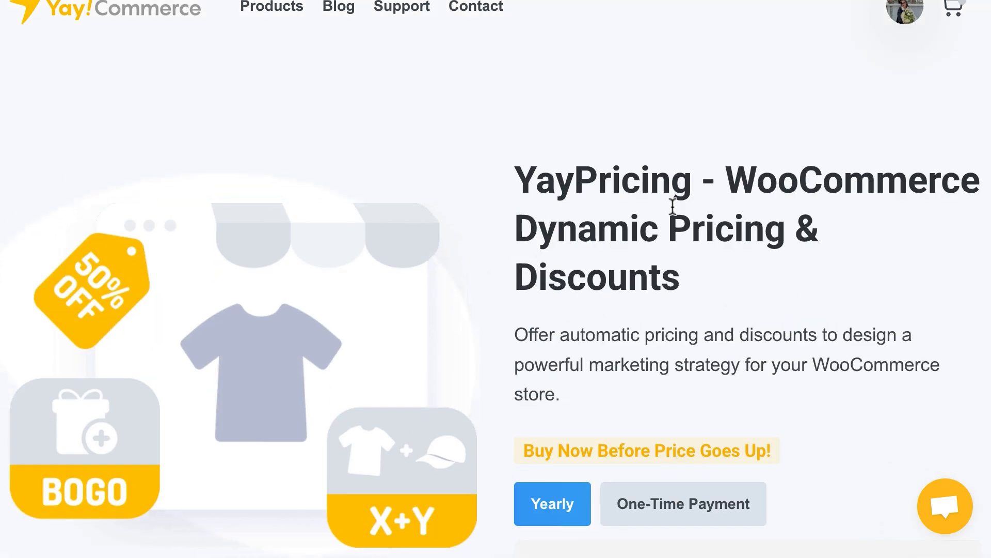
pyautogui.scroll(-15, 673, 205)
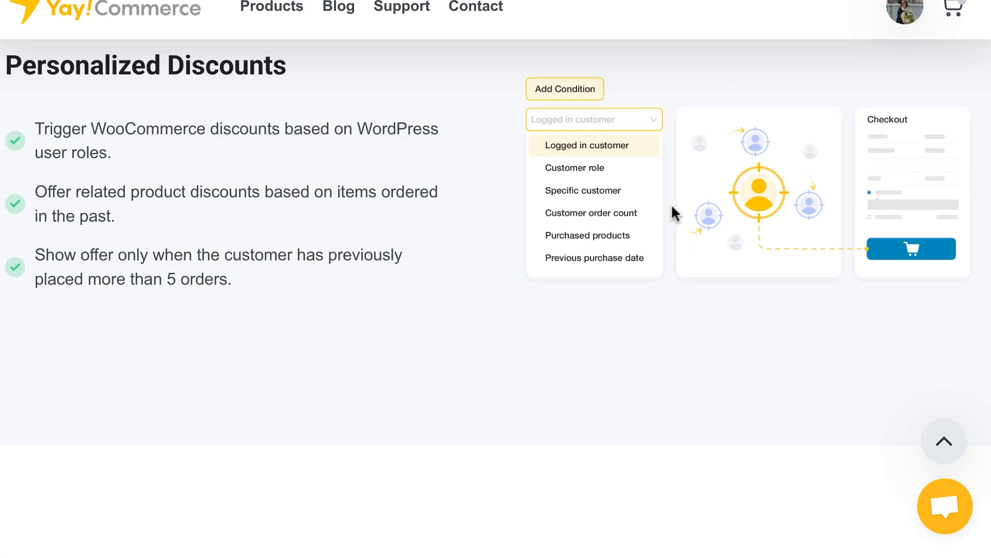
pyautogui.scroll(20, 671, 203)
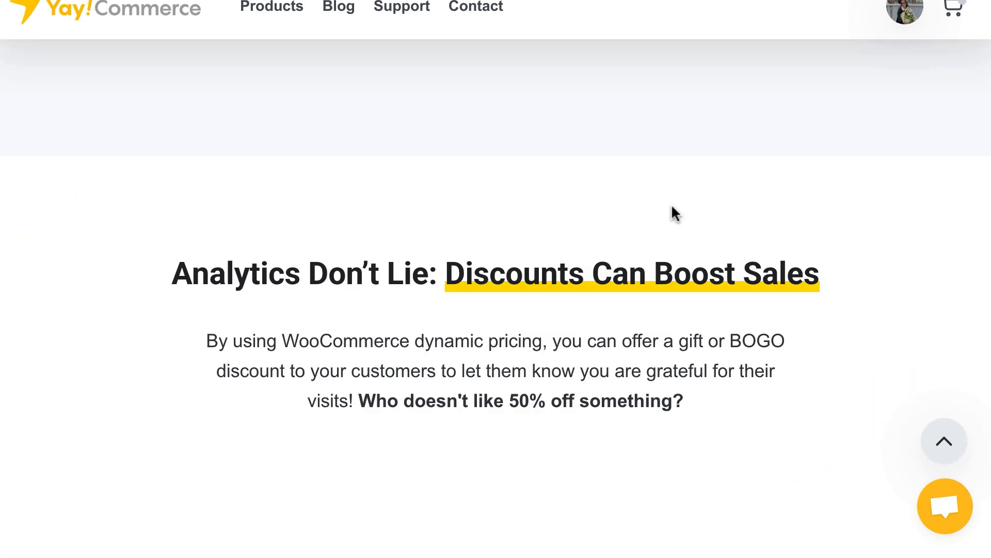
pyautogui.scroll(10, 672, 204)
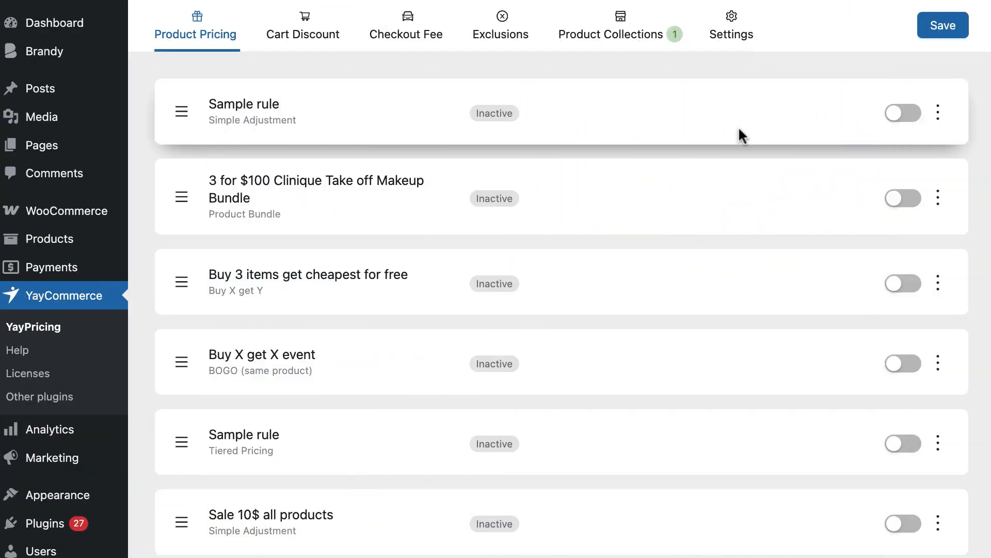
# Add a new product pricing rule based on the "Your own campaign" template
pyautogui.scroll(-8, 738, 136)
pyautogui.scroll(8, 739, 135)
pyautogui.scroll(-3, 298, 262)
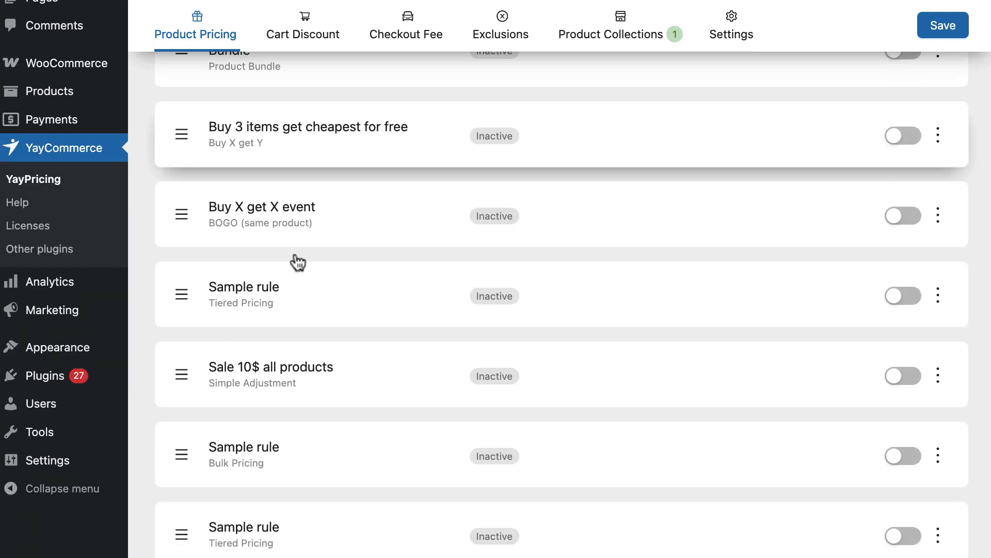
pyautogui.scroll(-5, 298, 262)
pyautogui.click(569, 505)
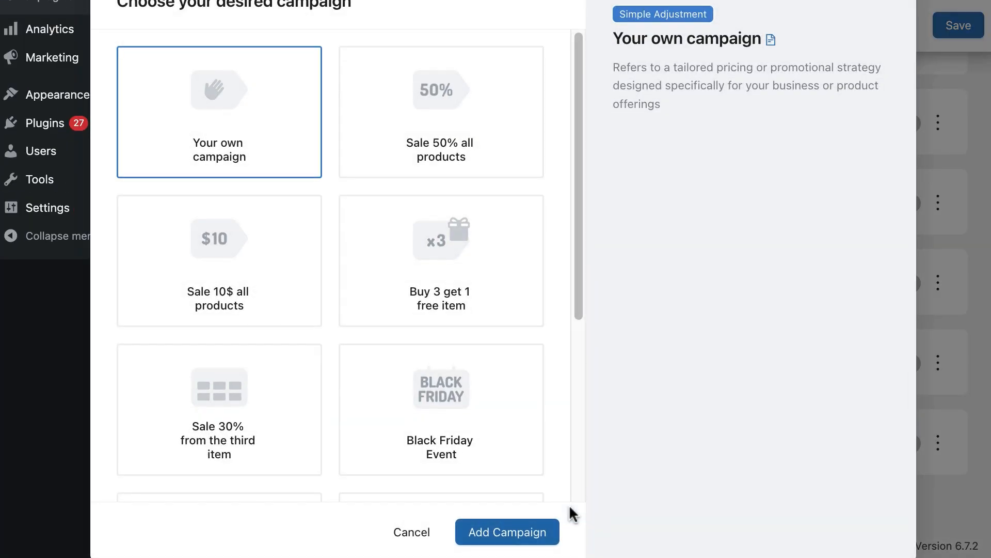
pyautogui.scroll(-5, 412, 409)
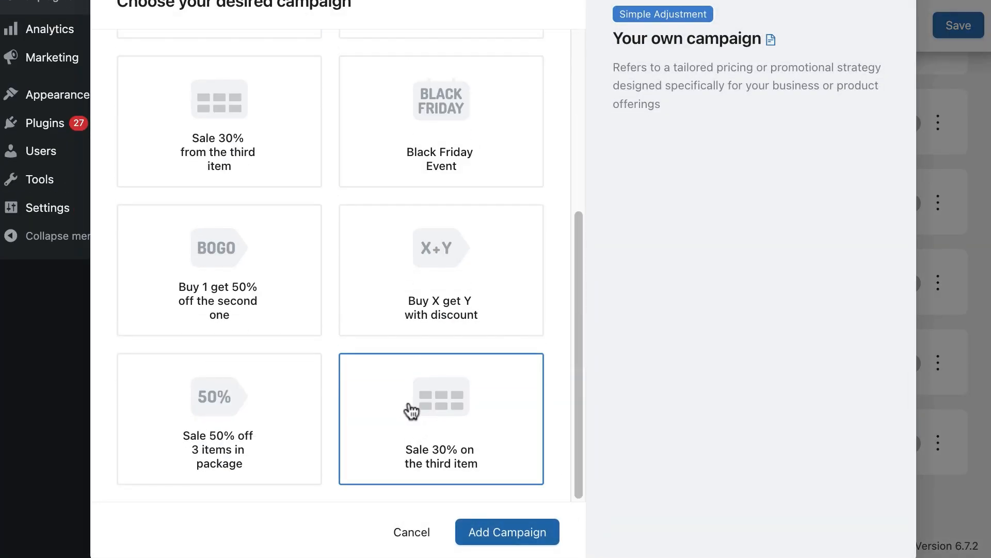
pyautogui.scroll(5, 411, 409)
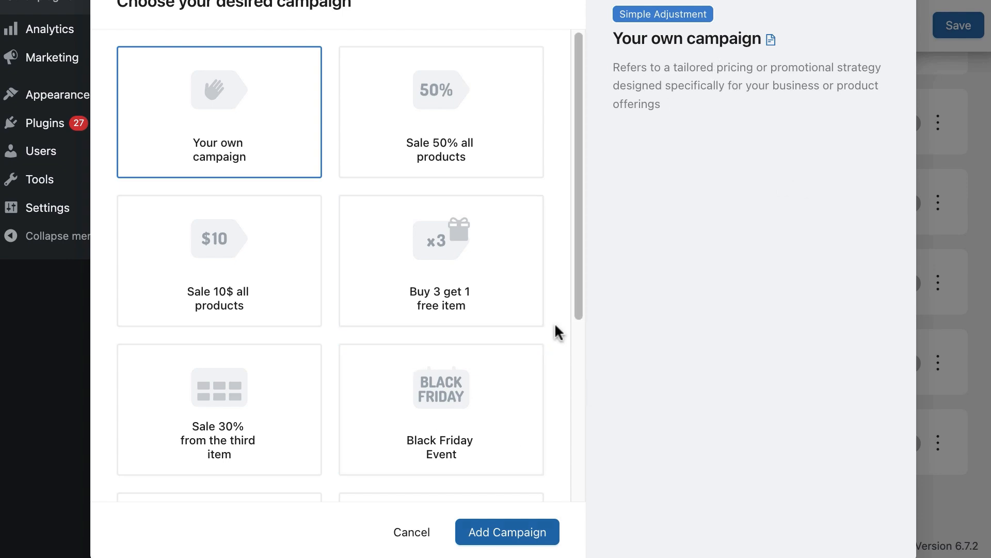
pyautogui.click(507, 533)
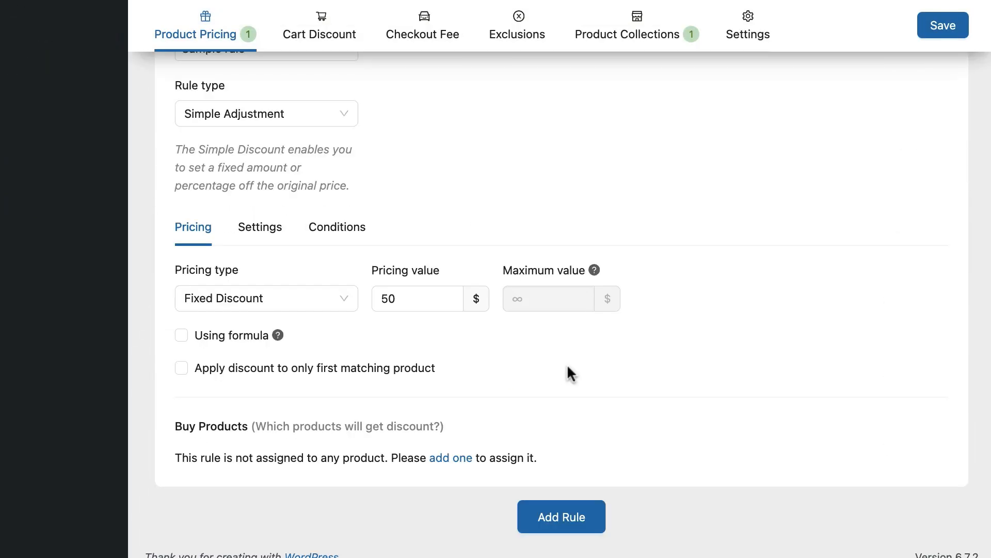
# Set the new rule's type to Product Fee with a Fixed Fee pricing value of 20 $
pyautogui.click(298, 249)
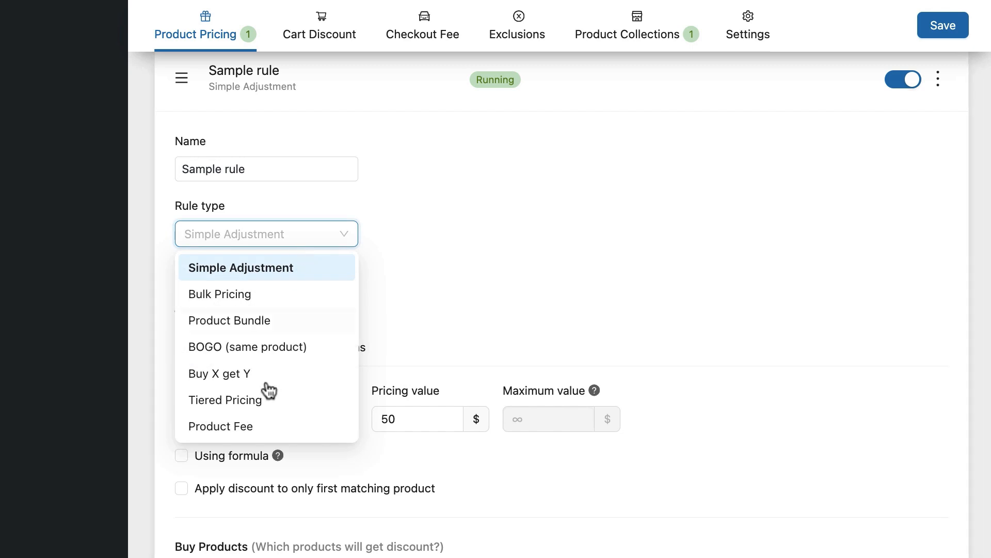
pyautogui.click(257, 426)
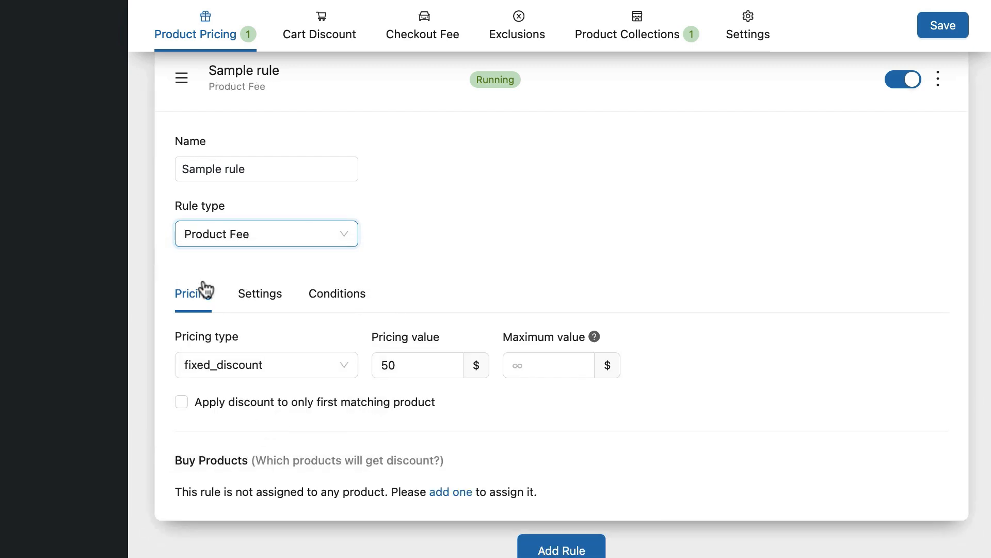
pyautogui.click(279, 365)
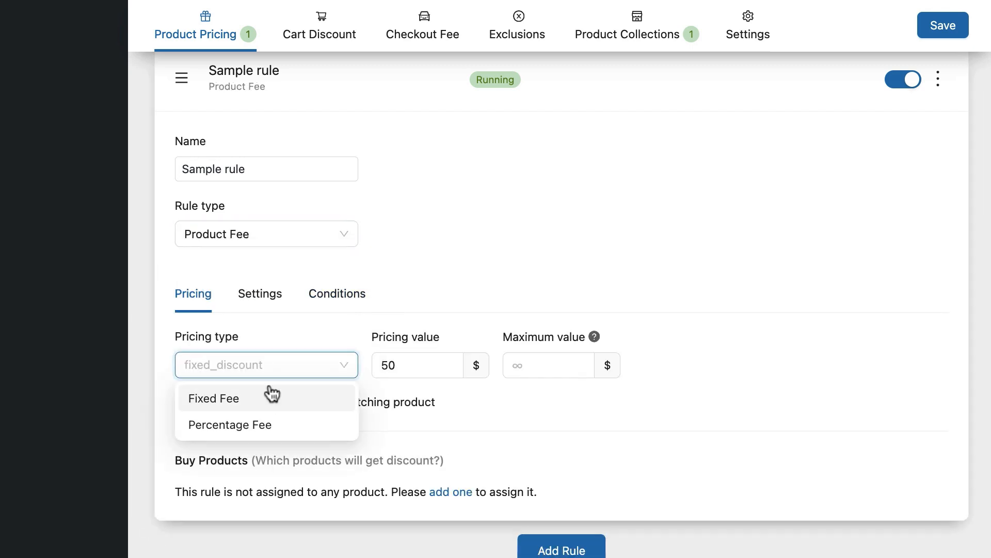
pyautogui.click(260, 394)
pyautogui.click(409, 365)
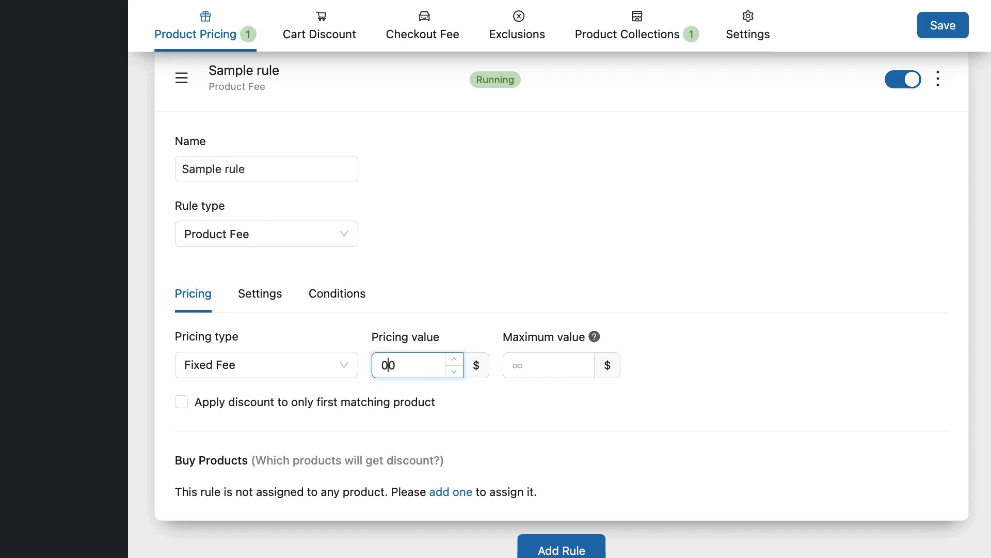
pyautogui.click(467, 411)
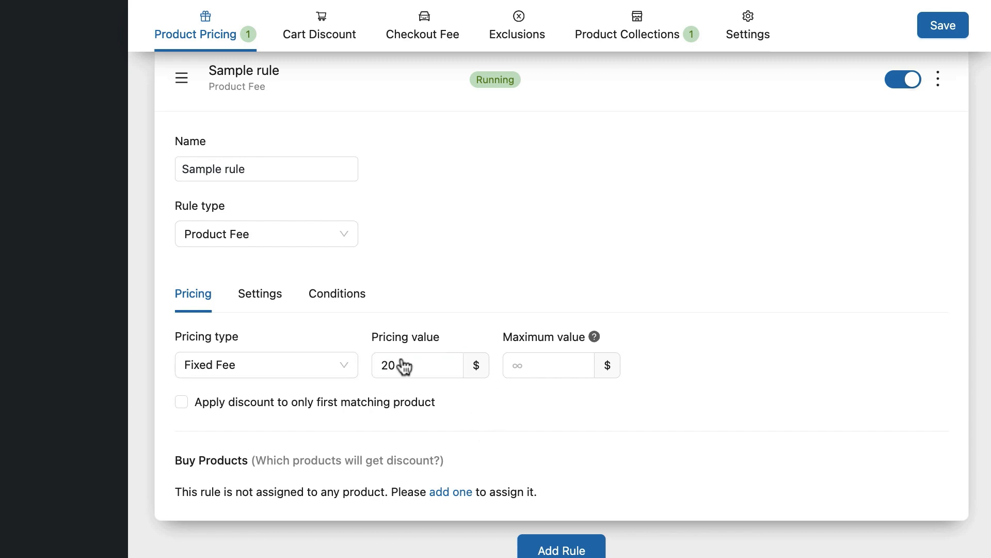
# Assign products to the fee rule with a Product category "In list" filter and remove its Clothing ⇒ Accessories entry
pyautogui.scroll(-1, 445, 410)
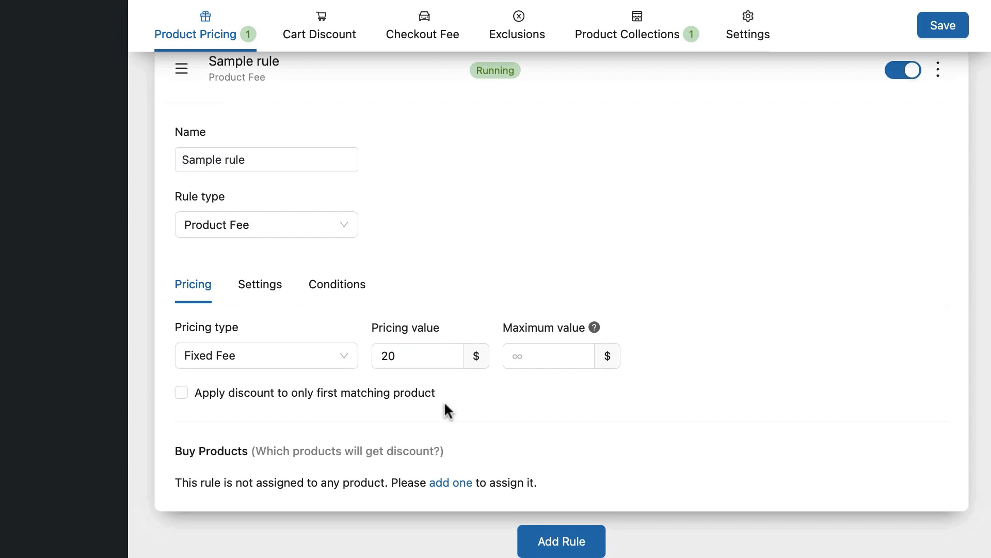
pyautogui.click(445, 484)
pyautogui.scroll(-3, 390, 458)
pyautogui.click(642, 438)
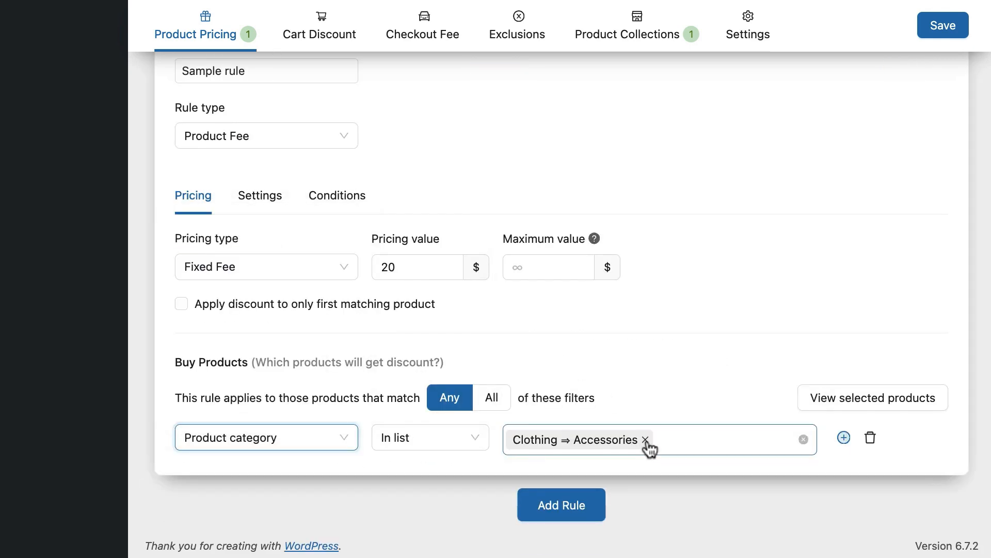
pyautogui.click(645, 439)
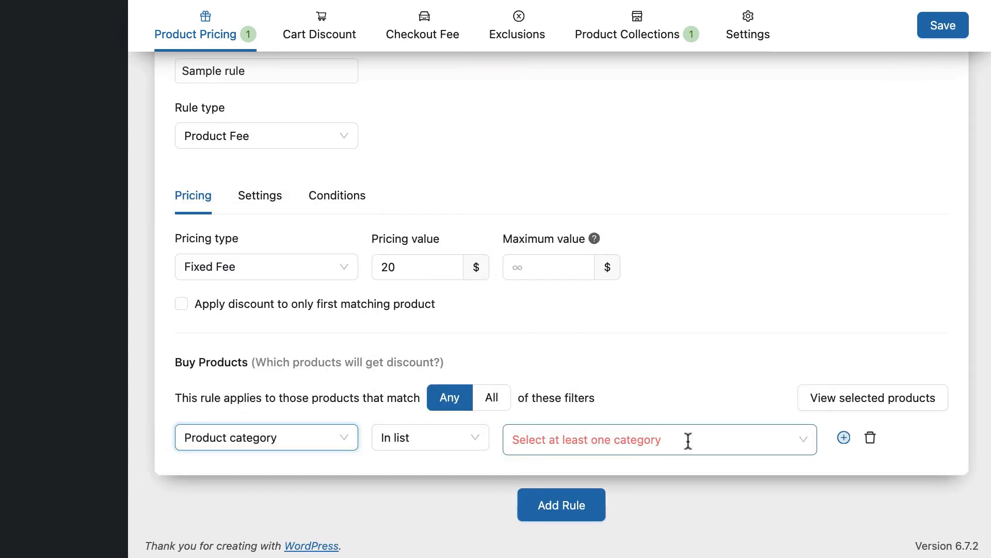
# Pick the categories the fee rule applies to, including Clothing ⇒ Trousers and Clothing ⇒ Pants
pyautogui.click(685, 441)
pyautogui.scroll(-5, 648, 312)
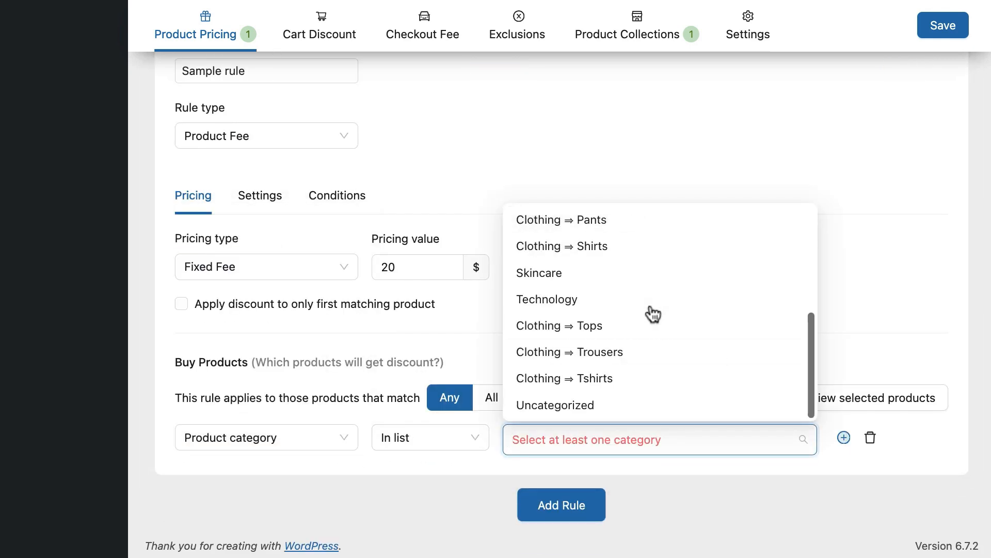
pyautogui.click(625, 352)
pyautogui.click(607, 230)
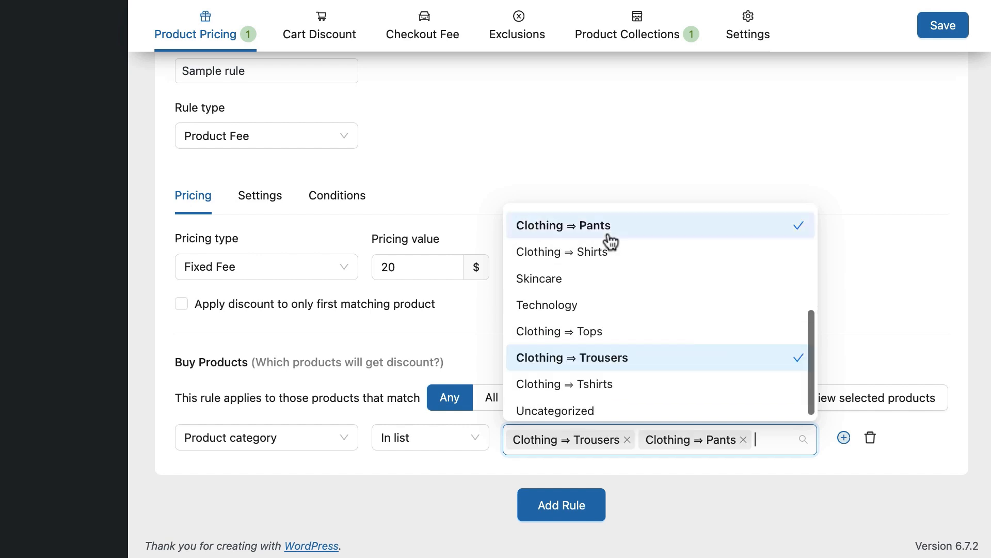
pyautogui.click(592, 278)
pyautogui.scroll(6, 812, 317)
pyautogui.click(871, 319)
pyautogui.scroll(2, 870, 318)
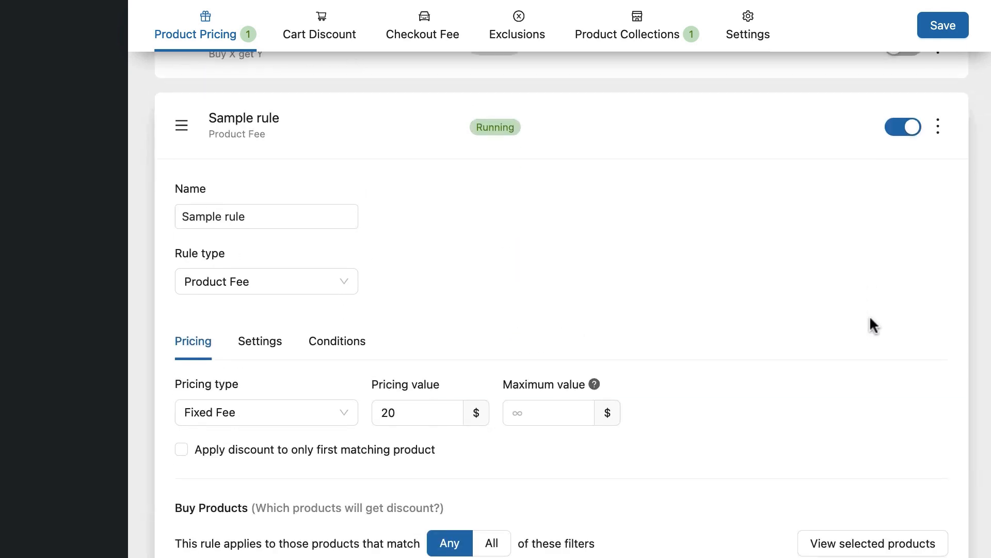
# Add a condition so the fee rule is used when the cart quantity is greater than 5
pyautogui.click(325, 351)
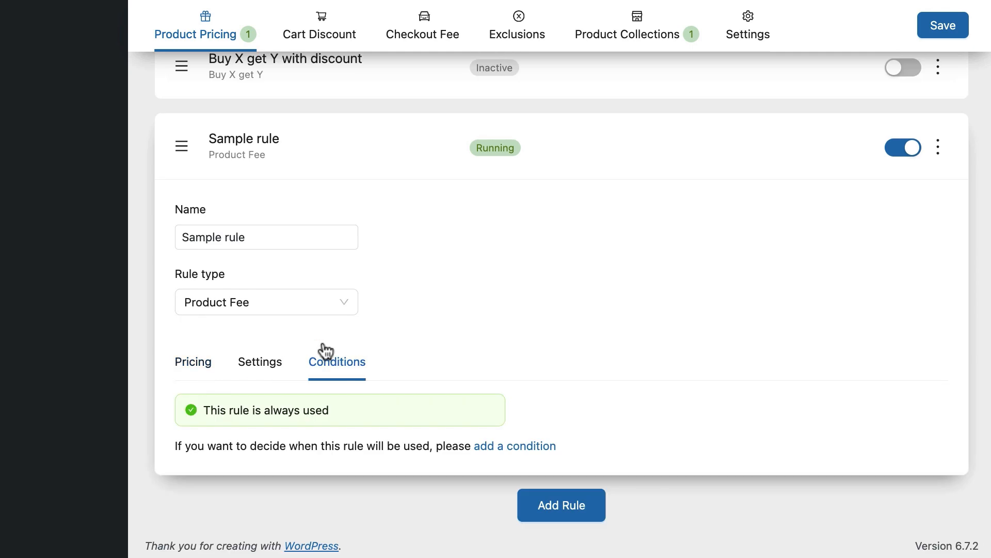
pyautogui.click(529, 446)
pyautogui.click(323, 448)
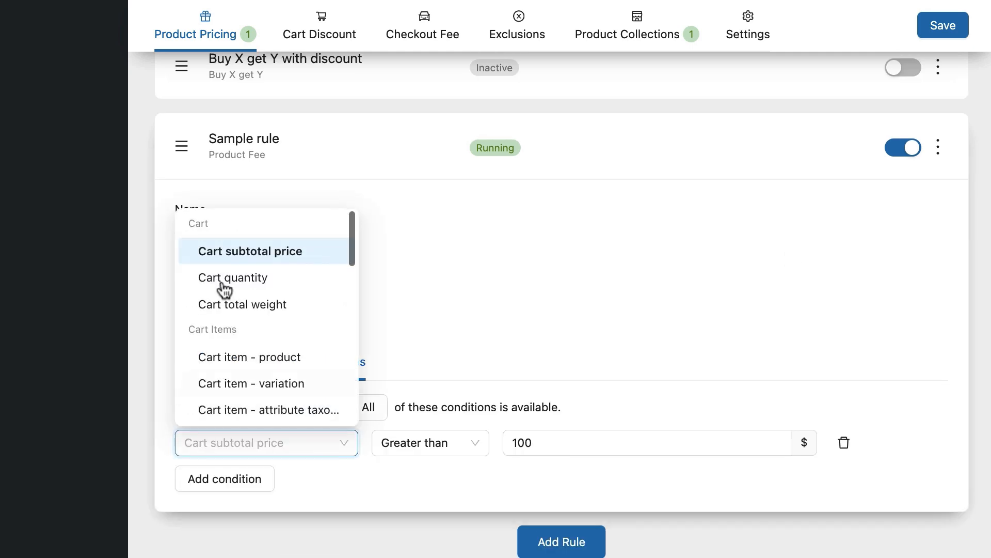
pyautogui.click(241, 285)
pyautogui.click(556, 448)
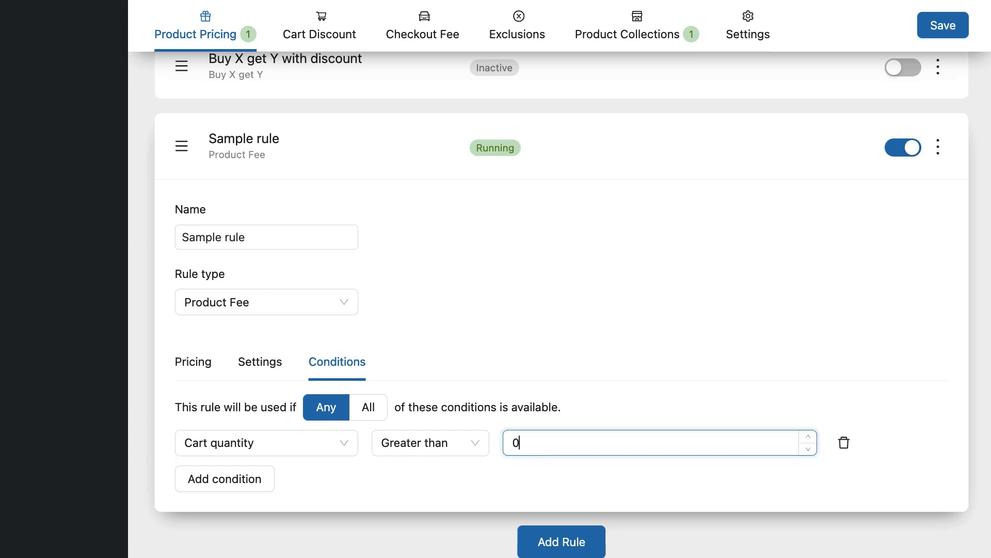
pyautogui.click(651, 493)
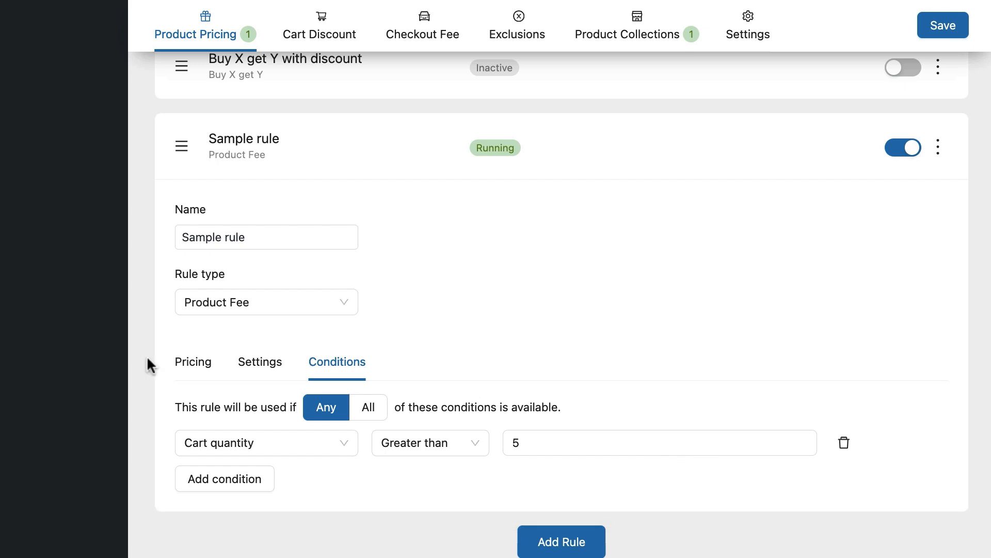
# Switch the Sample rule off and on again, save the pricing rules, and review the saved Product Fee settings
pyautogui.click(908, 149)
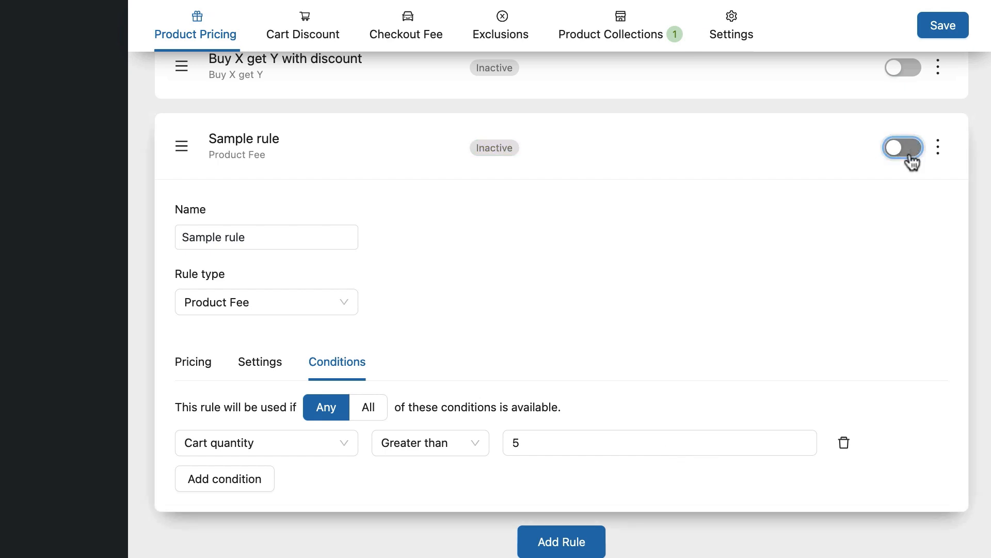
pyautogui.click(909, 149)
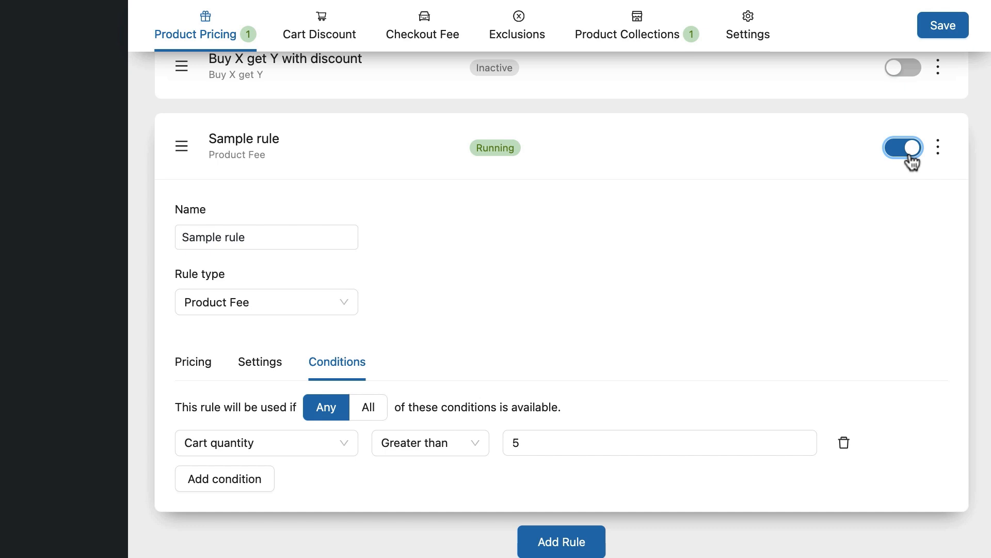
pyautogui.click(938, 29)
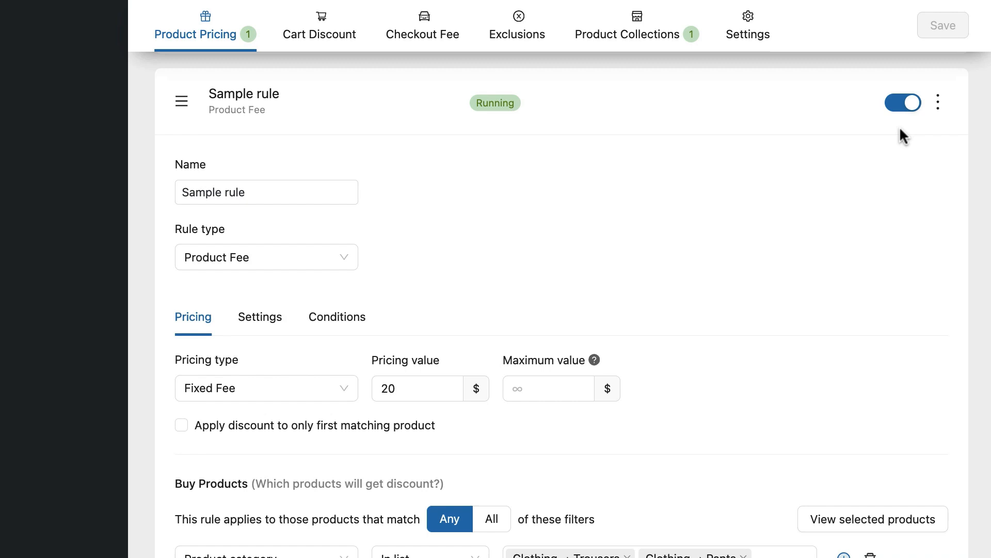
pyautogui.scroll(-2, 796, 272)
pyautogui.scroll(-3, 800, 280)
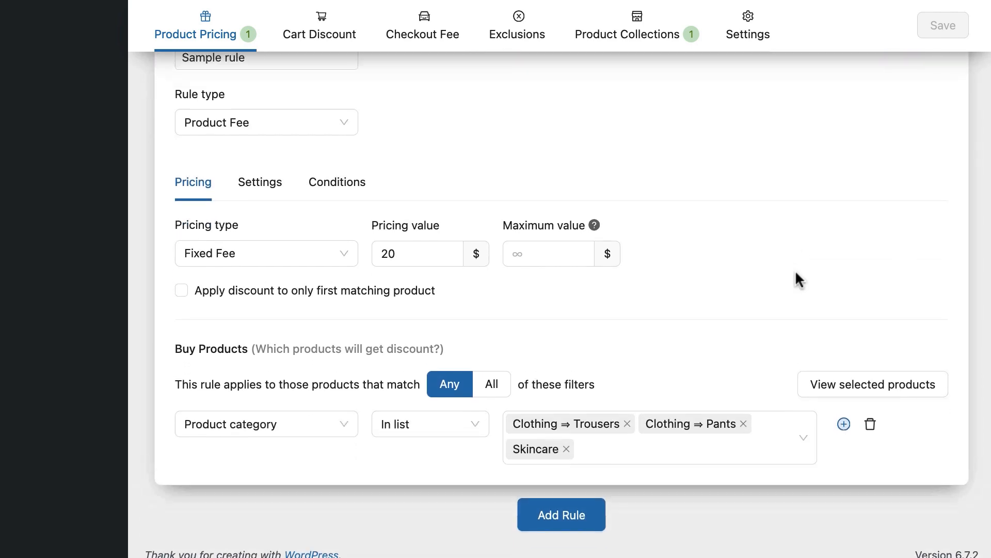
pyautogui.scroll(3, 800, 279)
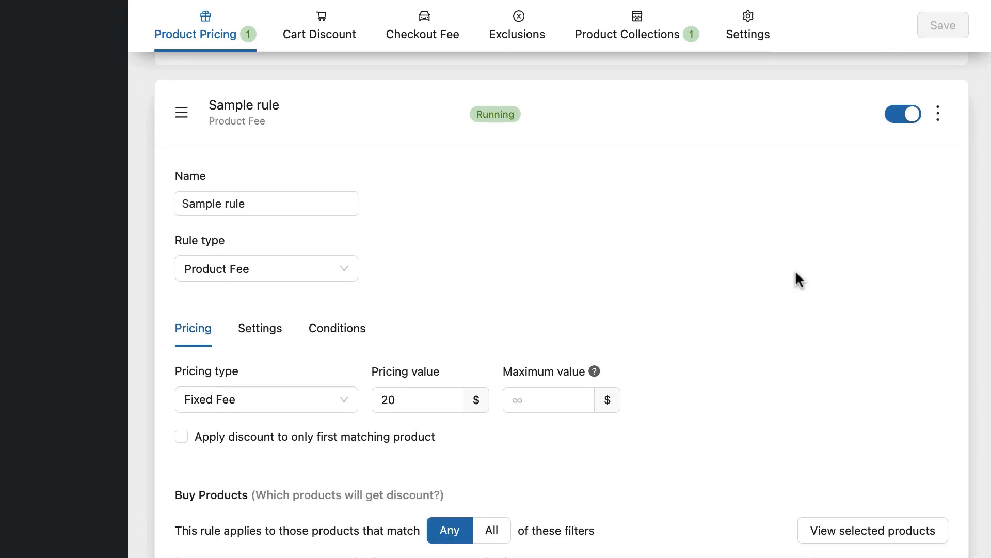
# In the Encourage notice settings, keep Product Pricing notices enabled after the product description and at the bottom of Shop and Product pages
pyautogui.click(748, 22)
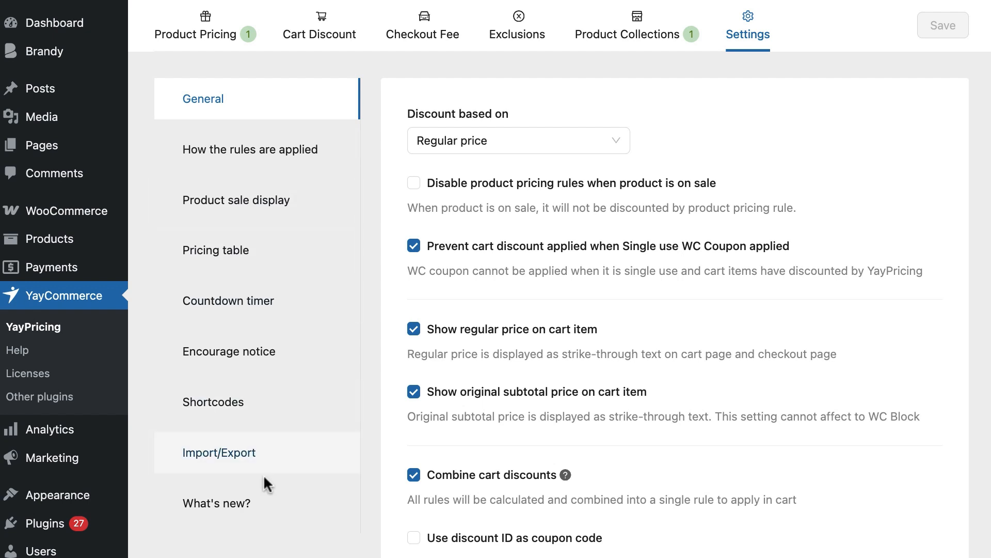
pyautogui.click(225, 350)
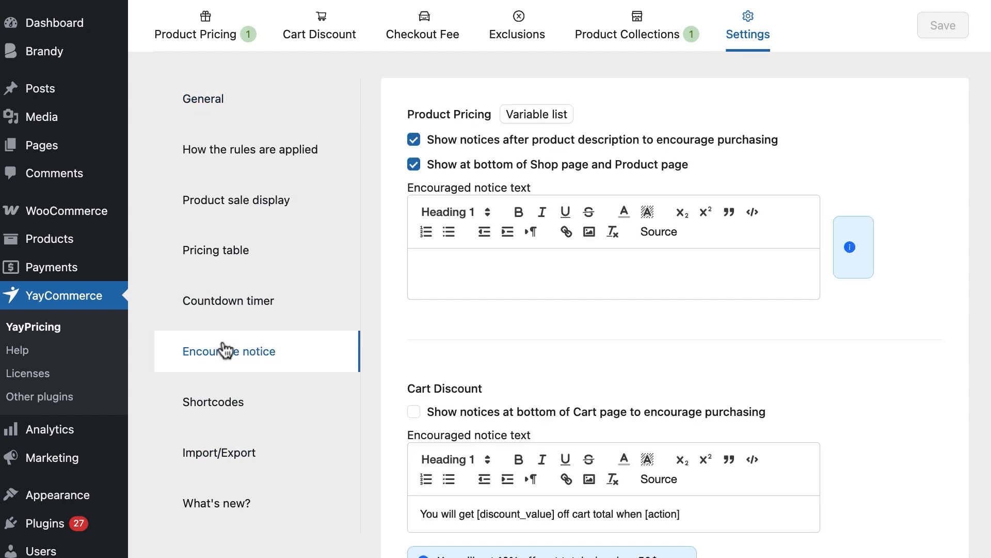
pyautogui.click(413, 139)
pyautogui.click(413, 139)
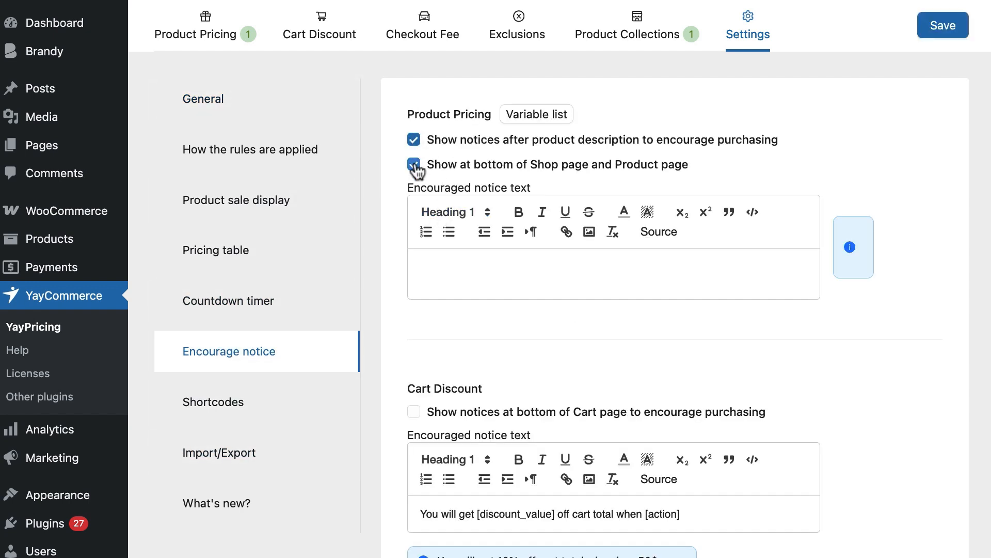
pyautogui.click(413, 164)
# Insert the SMALL FEE coupon image Beige-and-Pink-Flower-Illustration-Spa-Coupon-1.jpg into the Product Pricing encouraged notice text
pyautogui.click(585, 286)
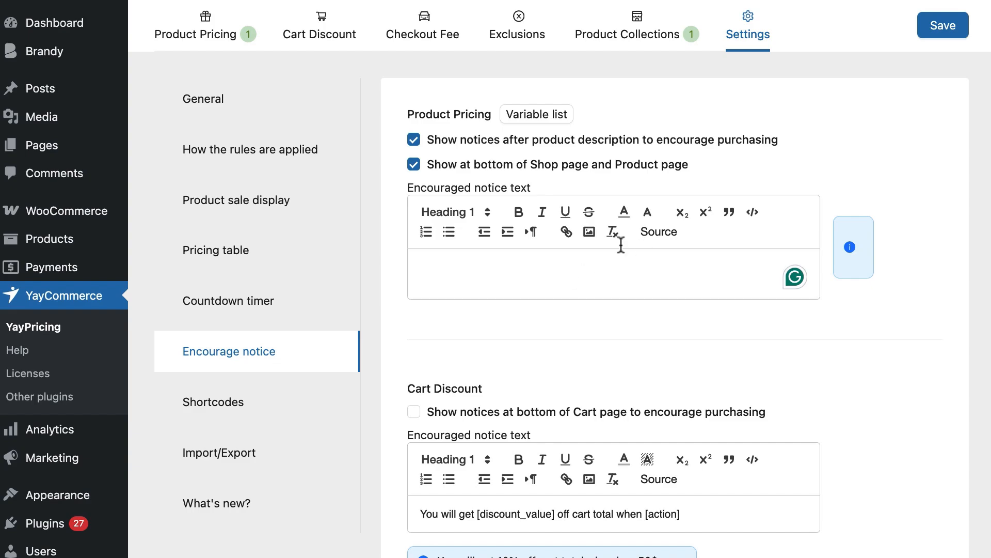
pyautogui.click(589, 232)
pyautogui.click(42, 230)
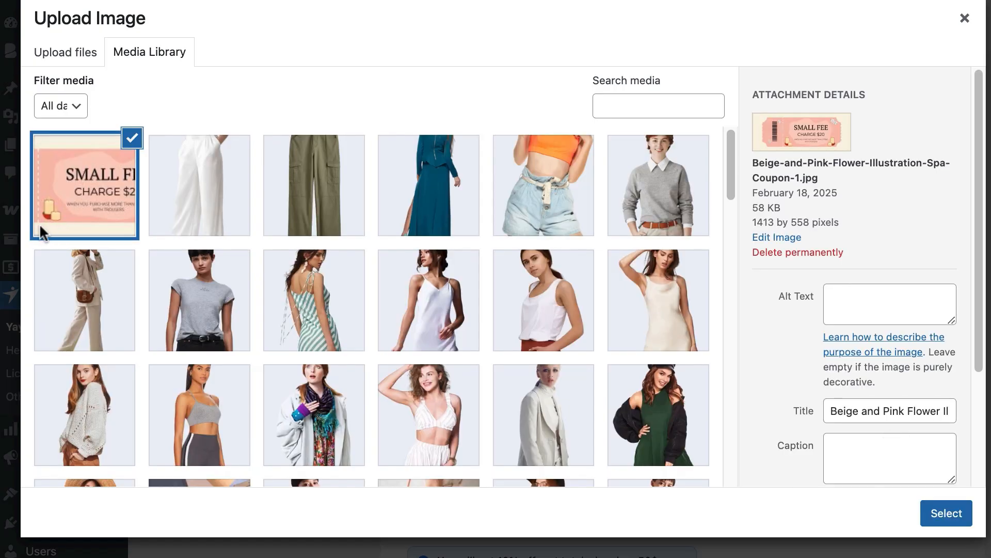
pyautogui.click(952, 514)
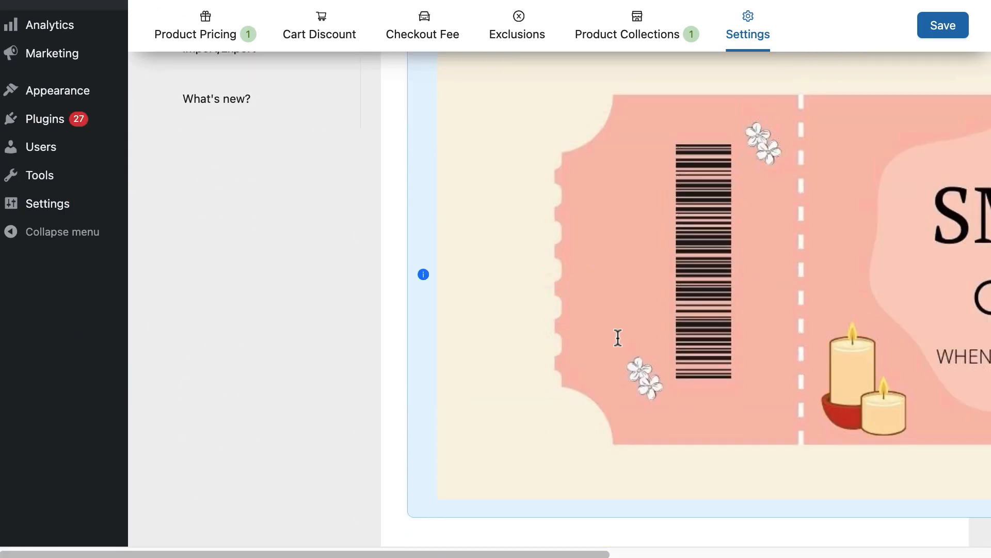
pyautogui.scroll(7, 618, 338)
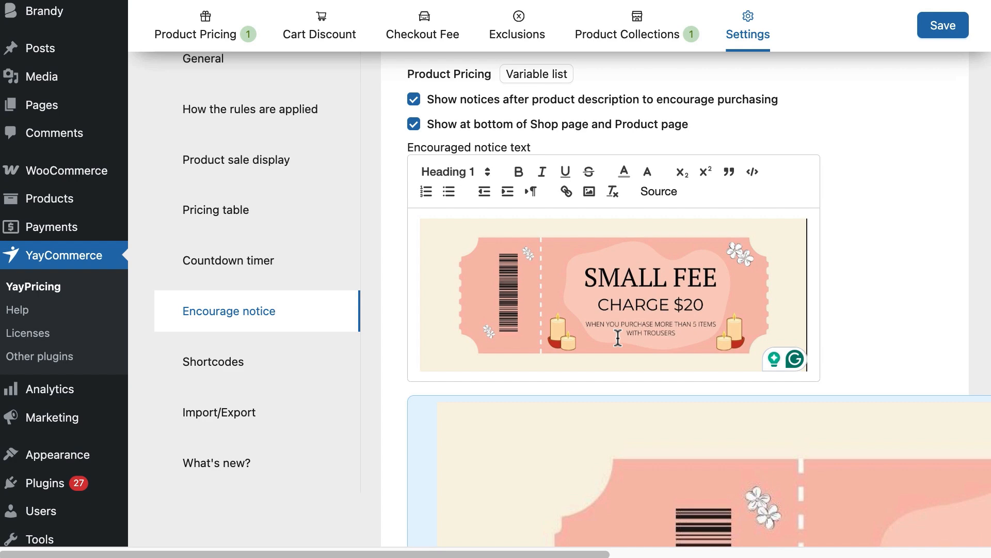
pyautogui.scroll(-1, 618, 338)
pyautogui.scroll(1, 618, 338)
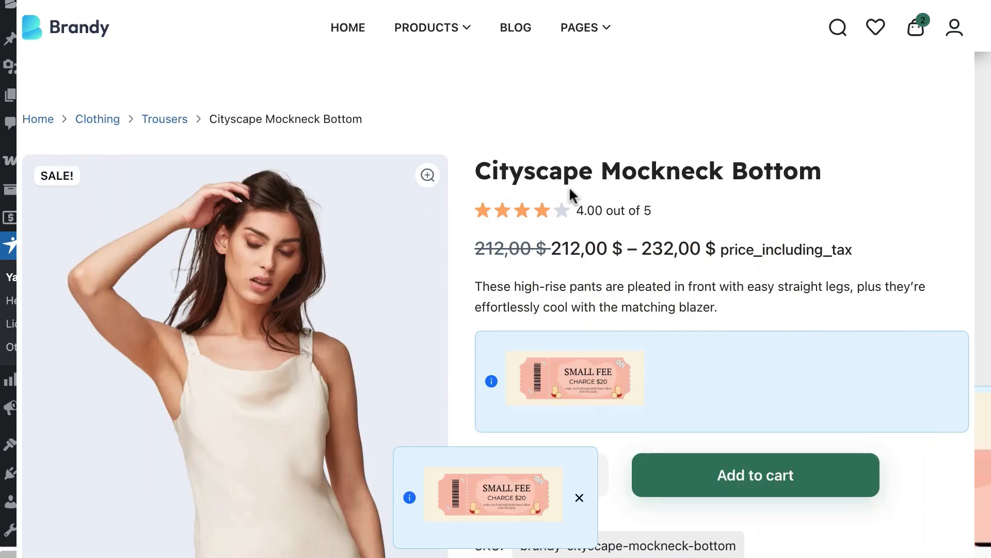
# Inspect the fee notice placement on the storefront product page for Cityscape Mockneck Bottom
pyautogui.scroll(-6, 655, 274)
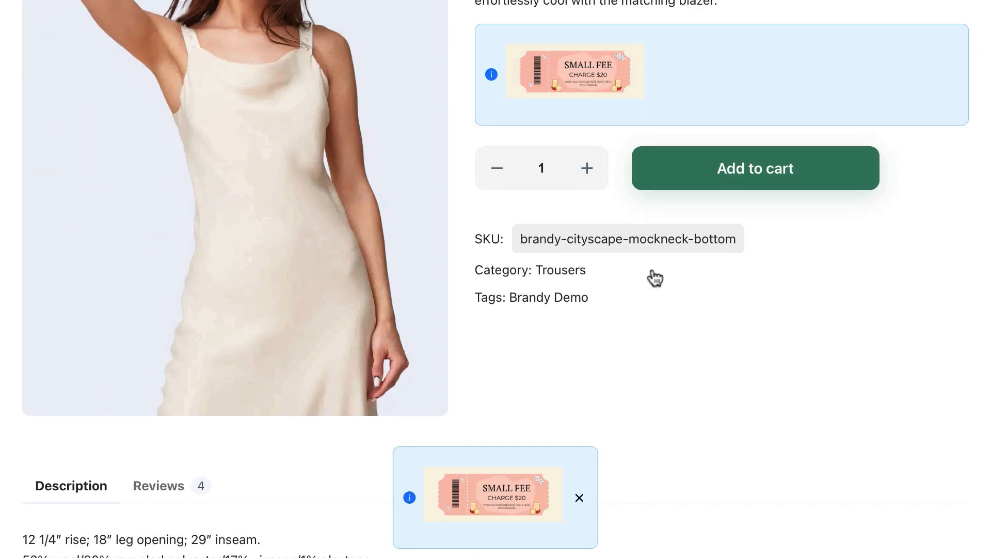
pyautogui.scroll(6, 653, 273)
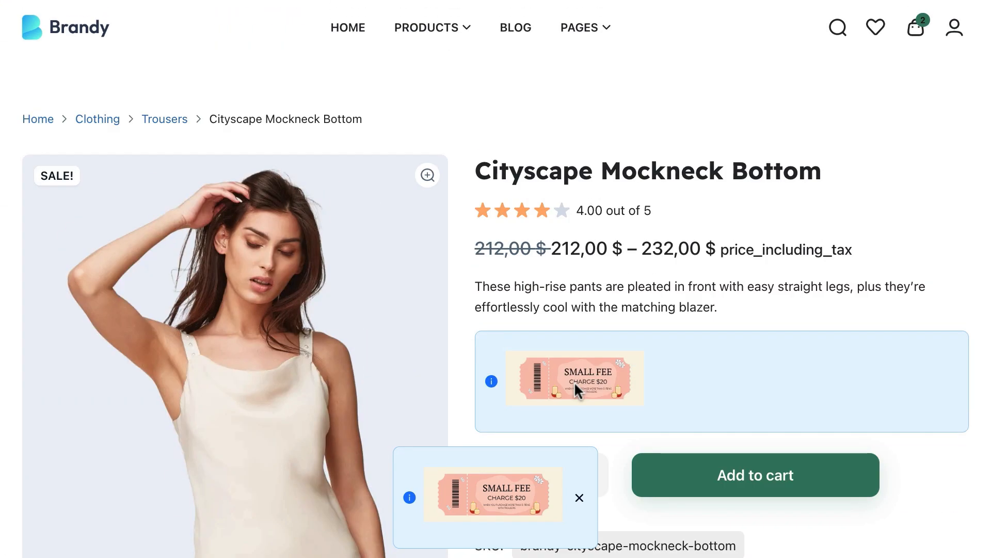
pyautogui.scroll(-3, 574, 381)
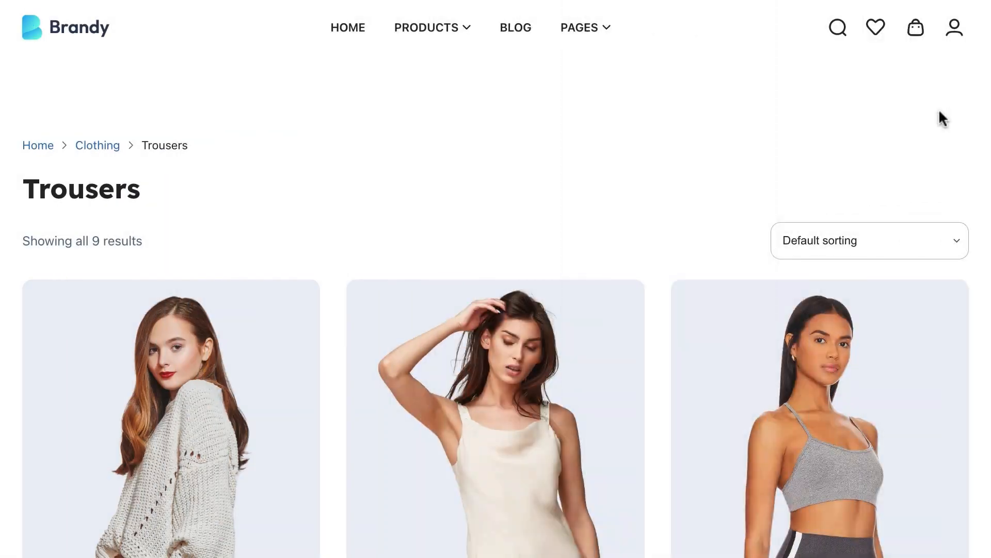
# Fill the cart with Trousers products, including Cityscape Mockneck Bottom and Cityscape Mockneck Top, and open the cart page
pyautogui.scroll(-6, 939, 111)
pyautogui.click(612, 241)
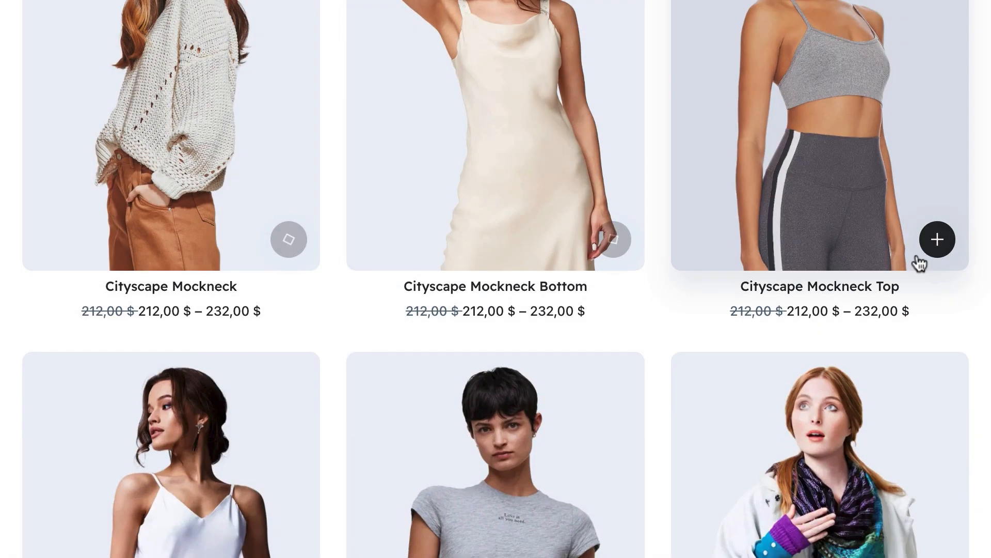
pyautogui.click(936, 240)
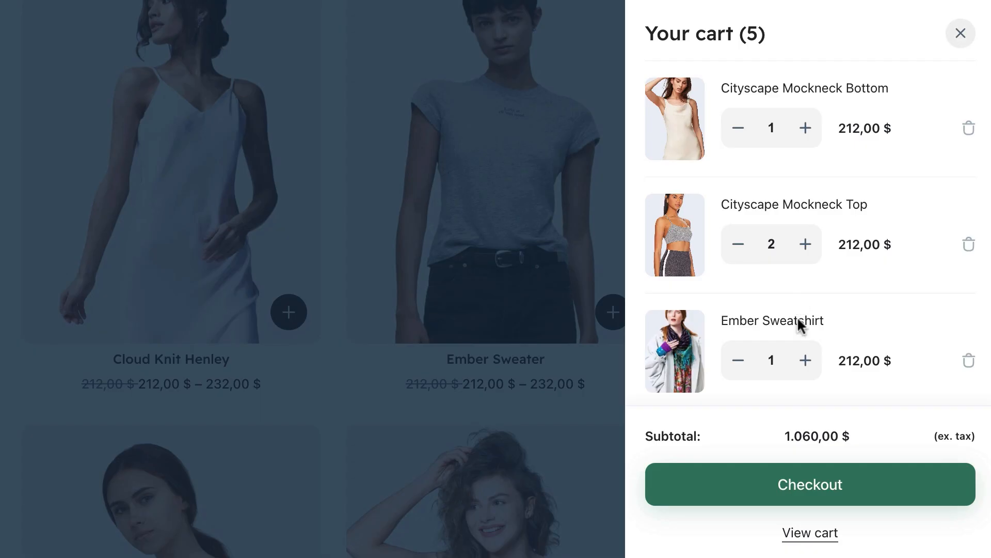
pyautogui.scroll(-3, 800, 326)
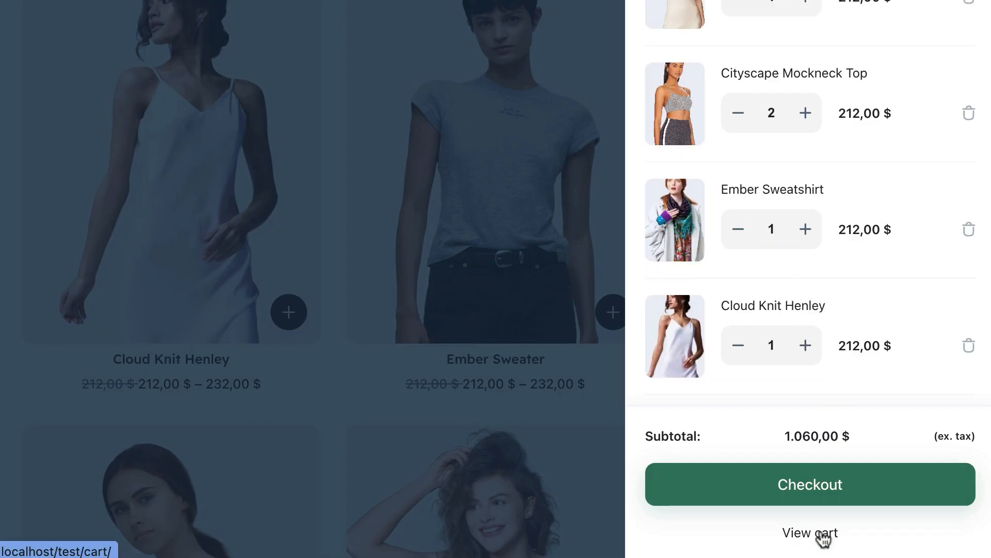
pyautogui.click(810, 532)
# Set the Cityscape Mockneck Bottom quantity to 3 in the cart and check the item prices for the added fee
pyautogui.scroll(-10, 278, 316)
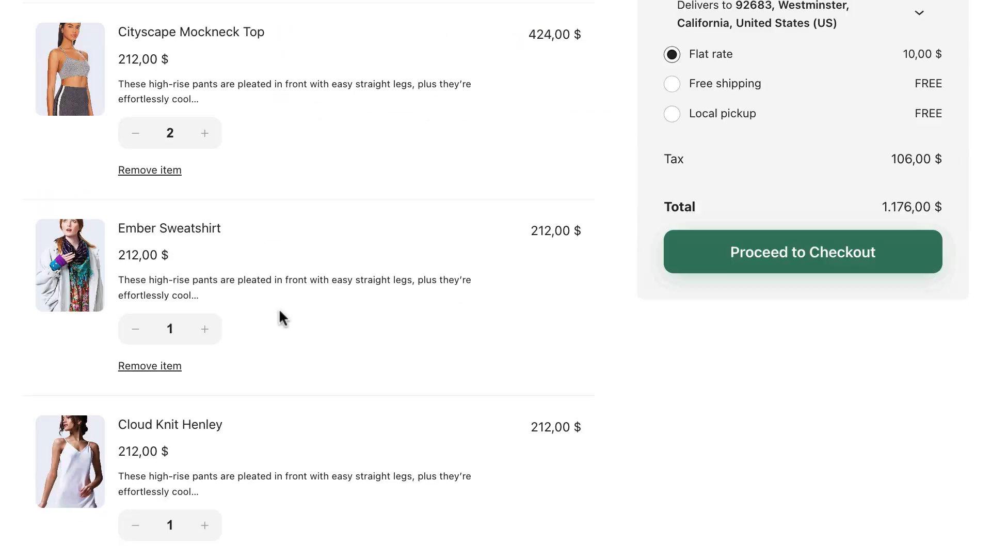
pyautogui.scroll(5, 221, 195)
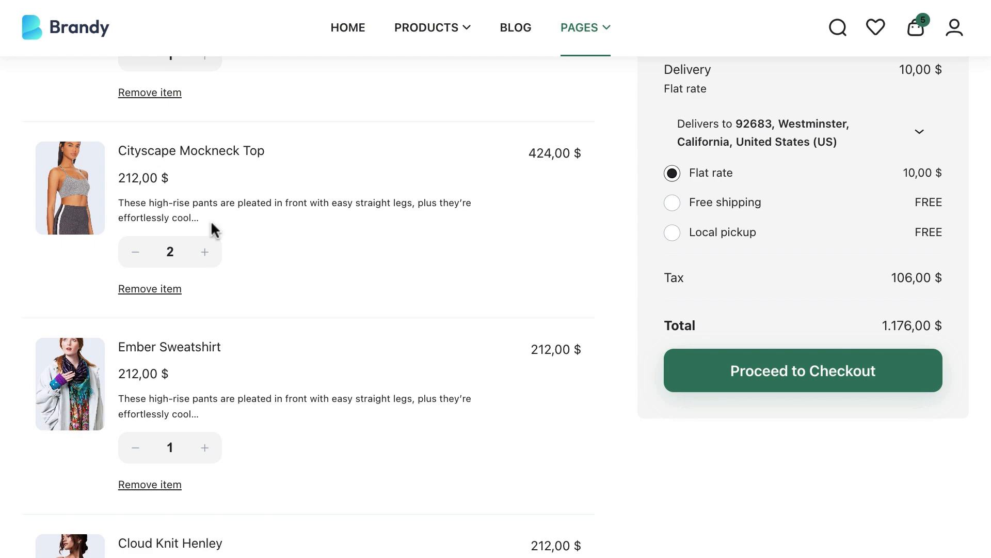
pyautogui.scroll(5, 175, 227)
pyautogui.click(205, 291)
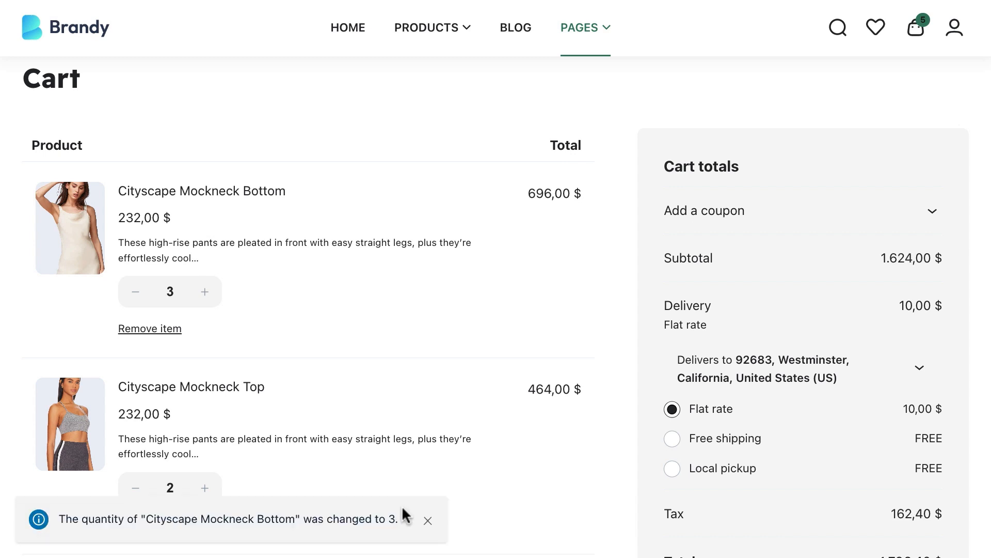
pyautogui.moveTo(61, 519); pyautogui.dragTo(369, 517)
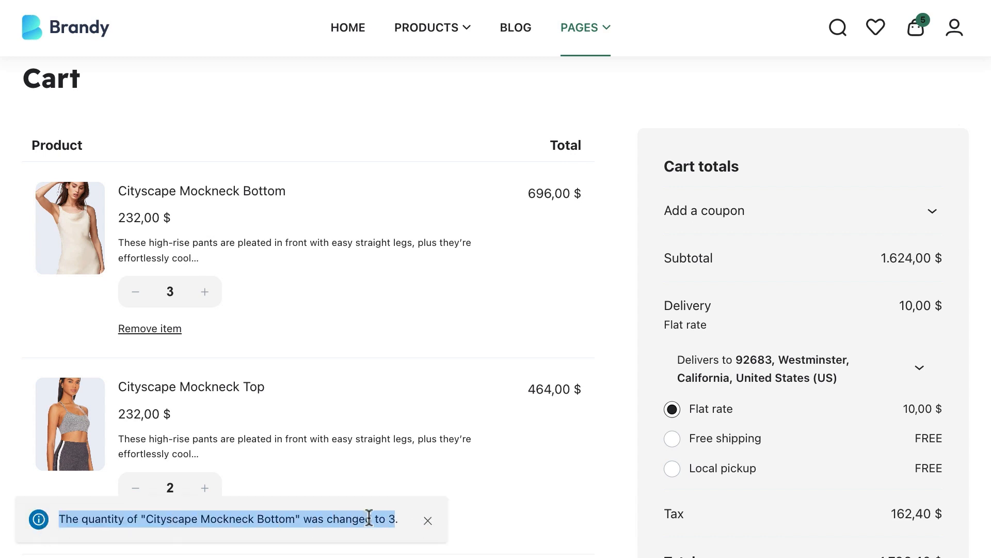
pyautogui.click(417, 459)
pyautogui.scroll(-4, 114, 212)
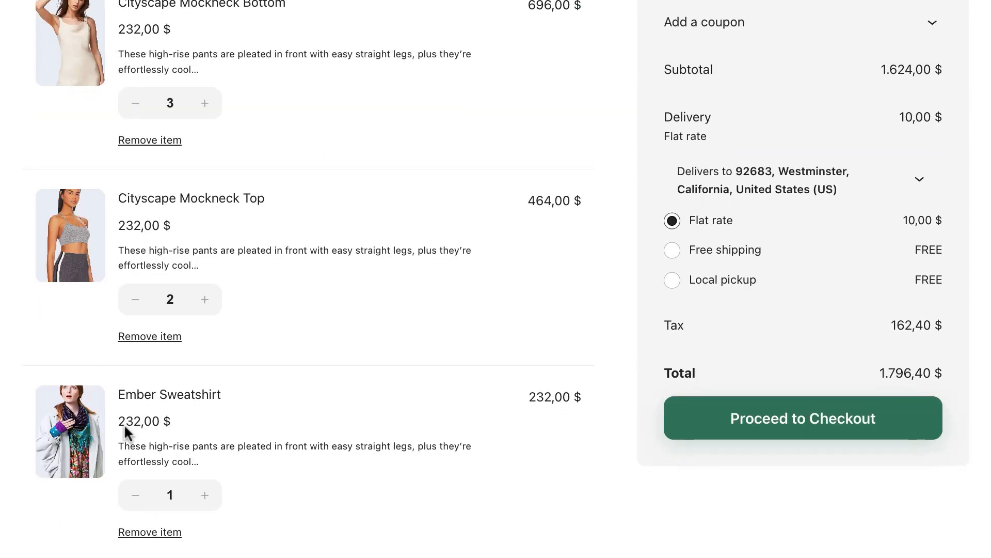
pyautogui.scroll(-4, 126, 434)
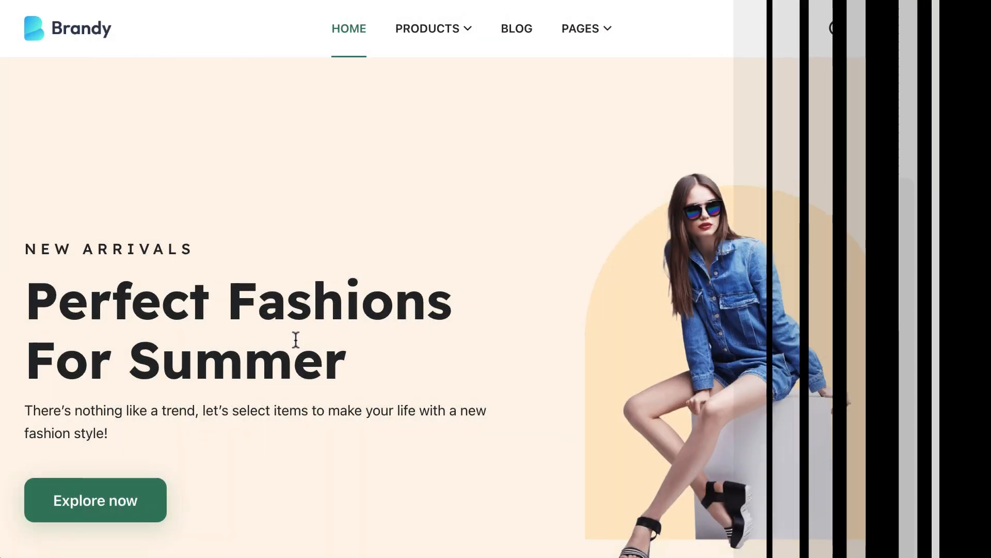
# Add Cloud Knit Henley and Ember Sweater from the home page's Best Sellers to the cart and open the cart page
pyautogui.scroll(-15, 294, 337)
pyautogui.scroll(-10, 296, 346)
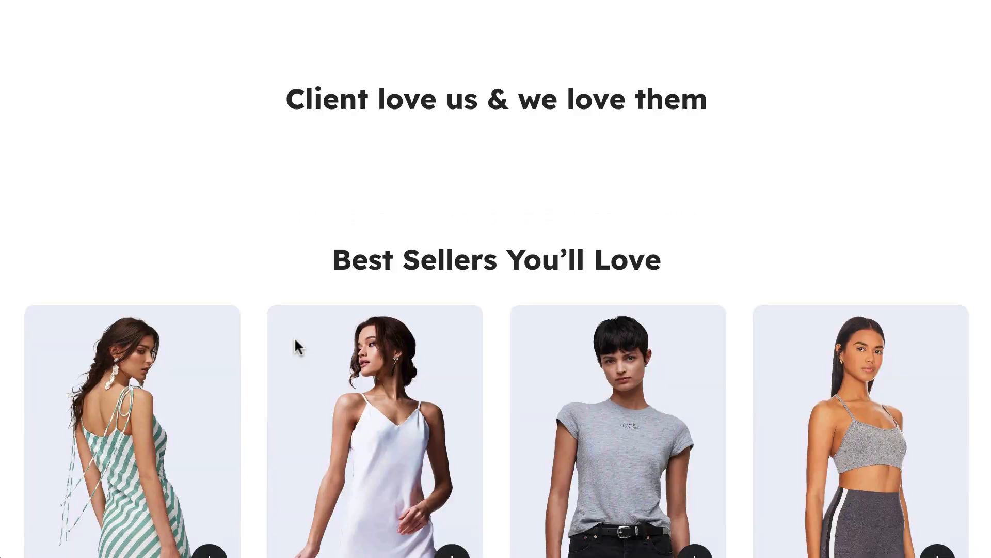
pyautogui.click(453, 204)
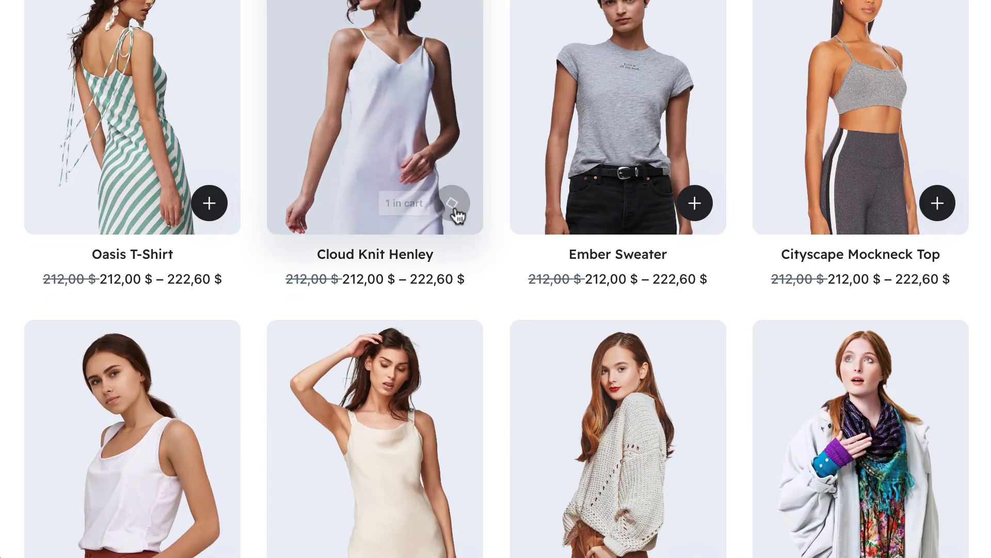
pyautogui.click(693, 210)
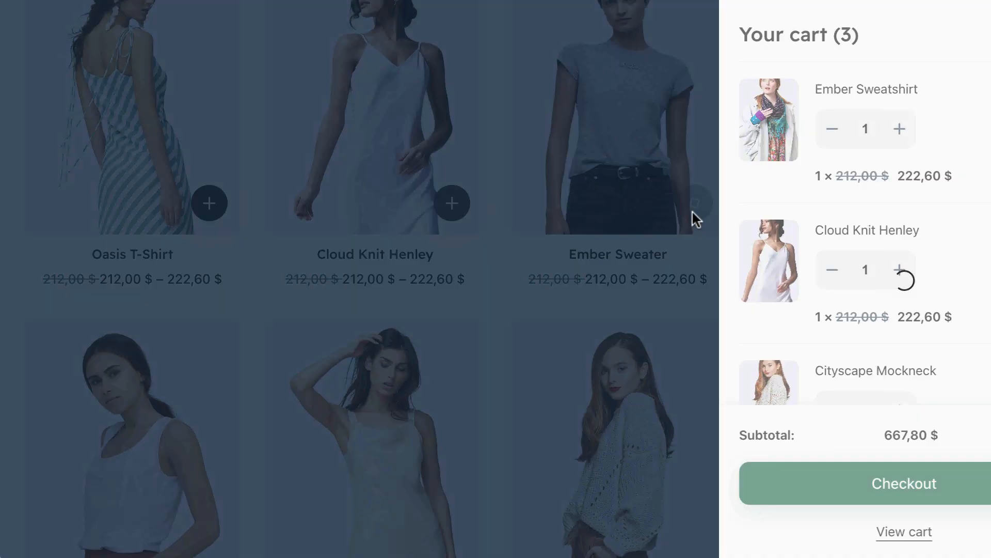
pyautogui.click(819, 531)
# Review the item prices and coupon section in the cart and proceed to checkout
pyautogui.scroll(-3, 504, 464)
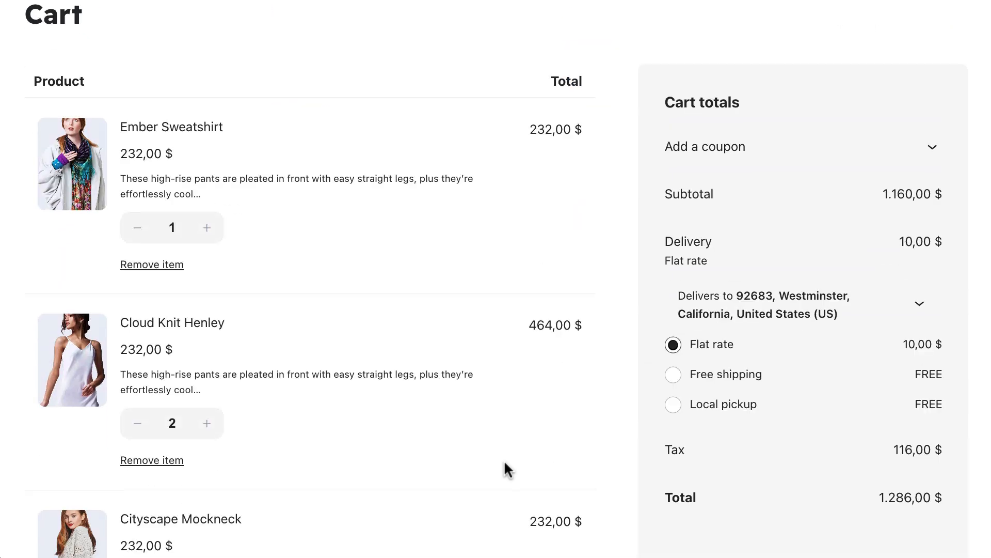
pyautogui.scroll(-10, 503, 459)
pyautogui.scroll(10, 504, 460)
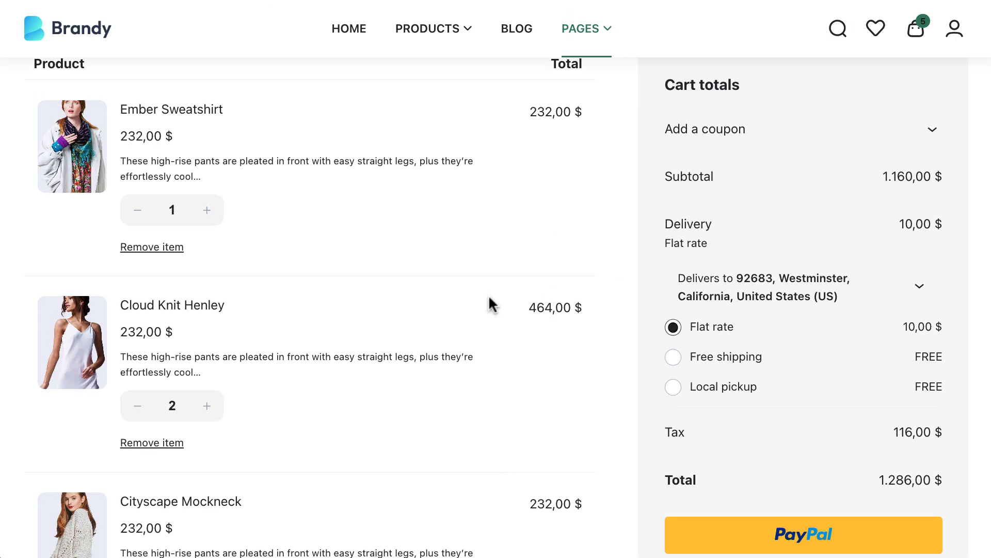
pyautogui.click(933, 129)
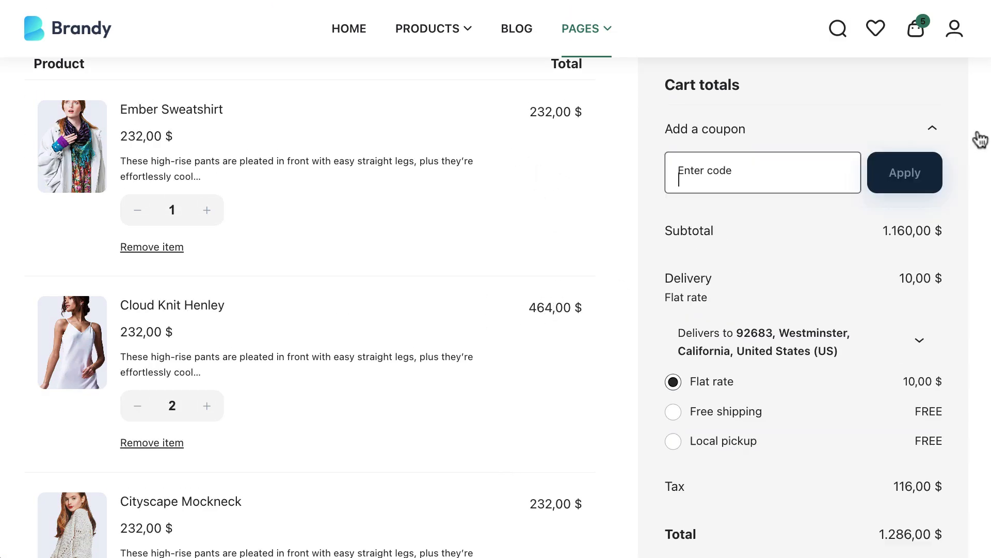
pyautogui.click(932, 129)
pyautogui.scroll(-10, 747, 372)
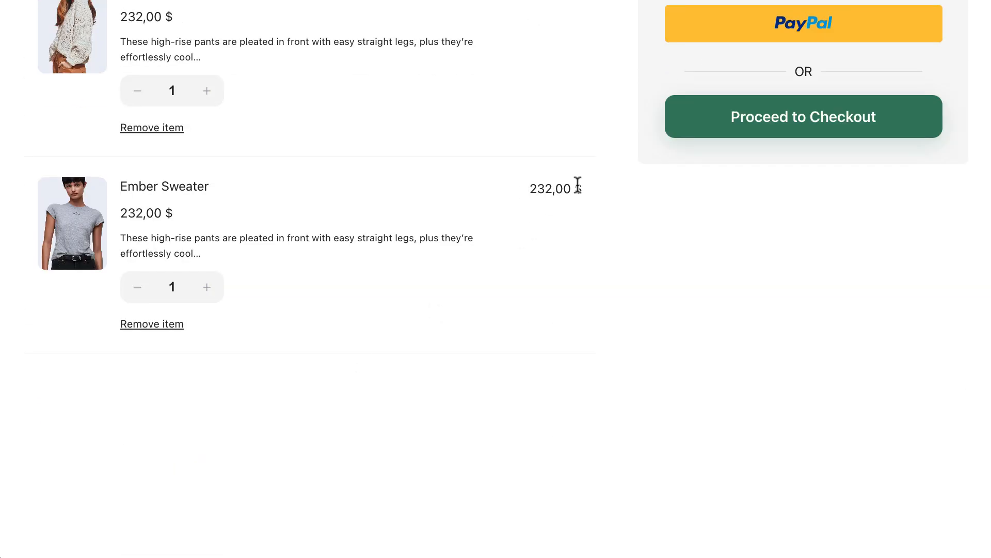
pyautogui.click(789, 133)
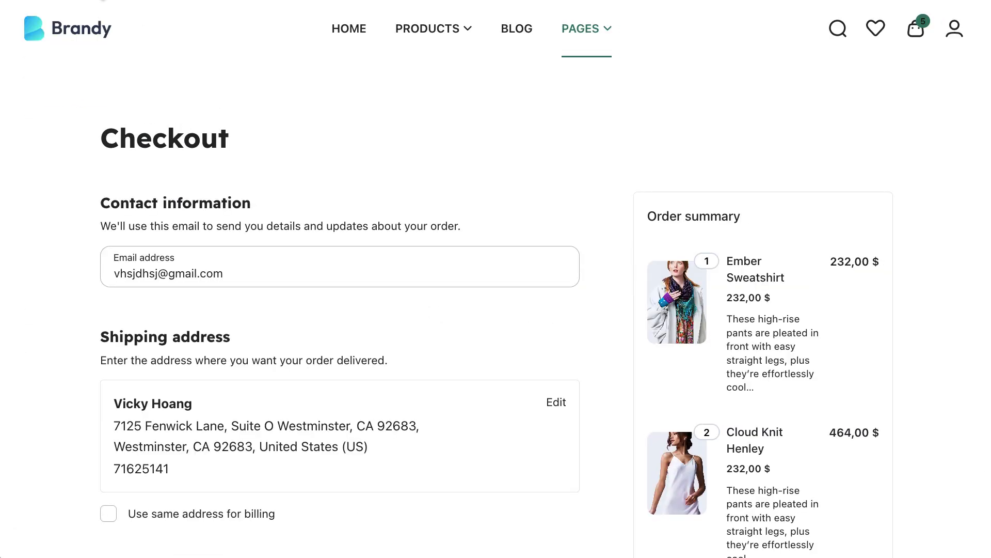